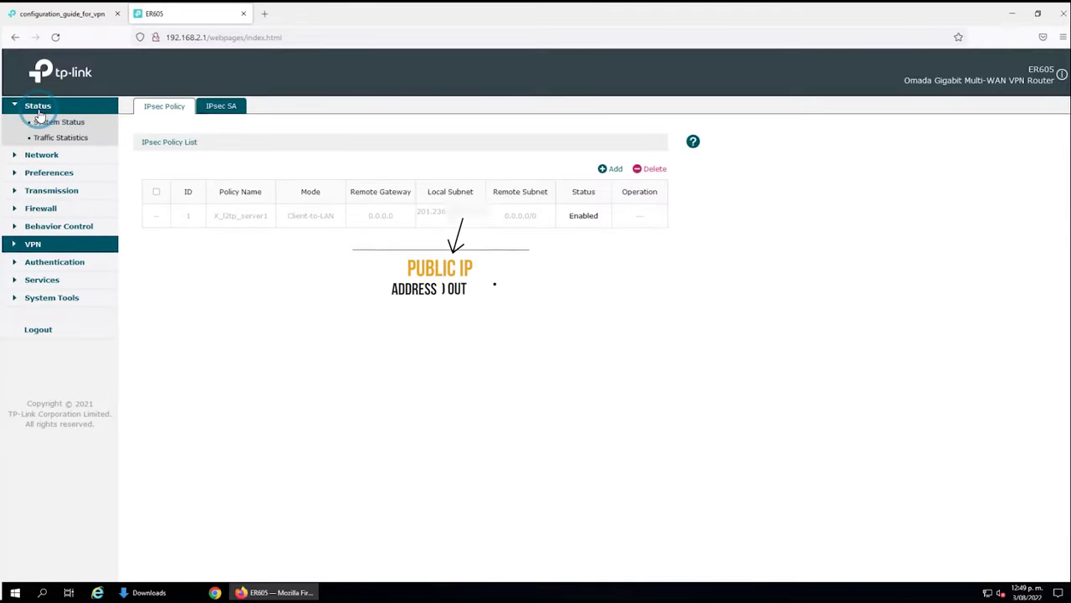
Review the connected L2TP and OpenVPN tunnels, then return to the IPsec policy list.
{"action": "left_click", "coordinate": [35, 245]}
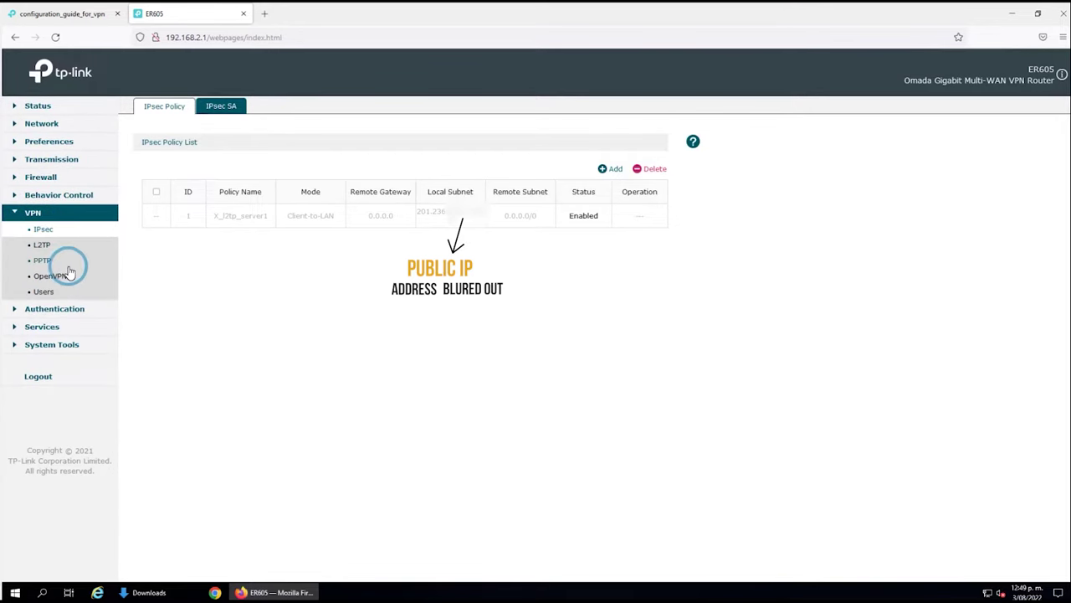
{"action": "left_click", "coordinate": [35, 246]}
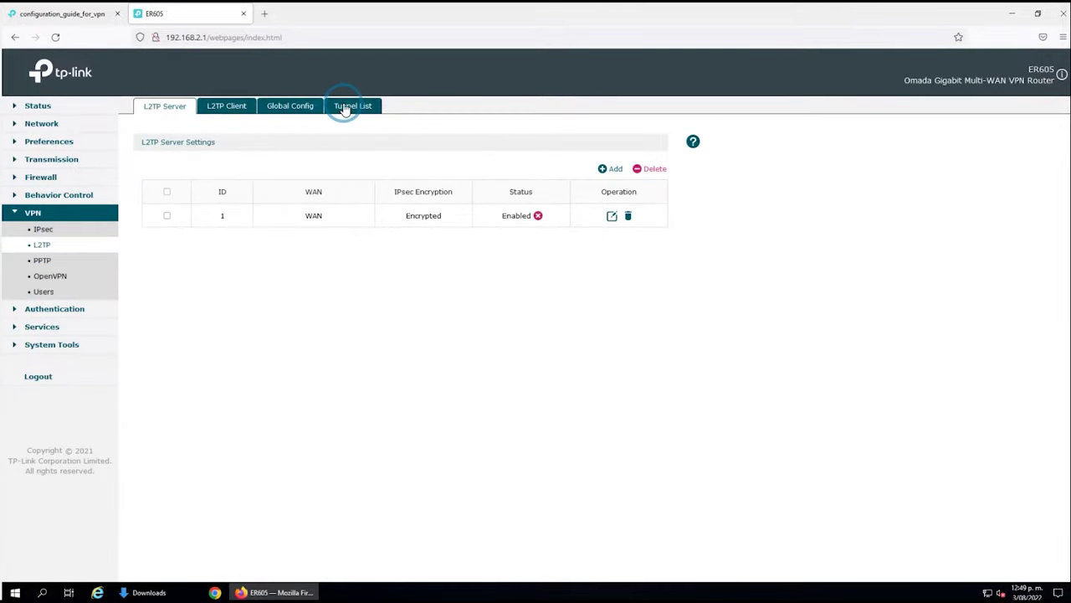
{"action": "left_click", "coordinate": [345, 106]}
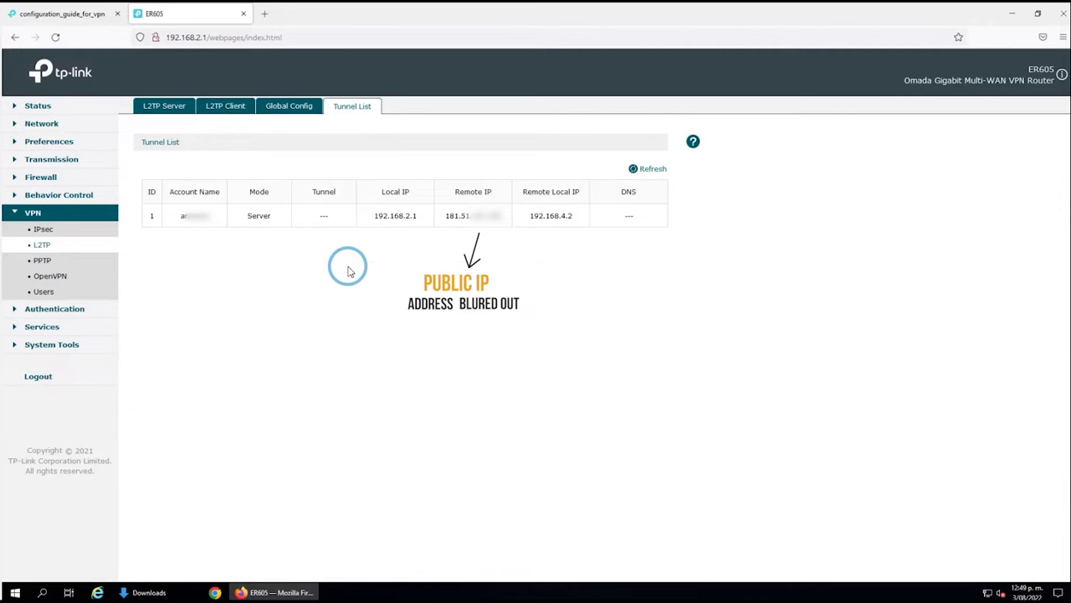
{"action": "left_click", "coordinate": [62, 277]}
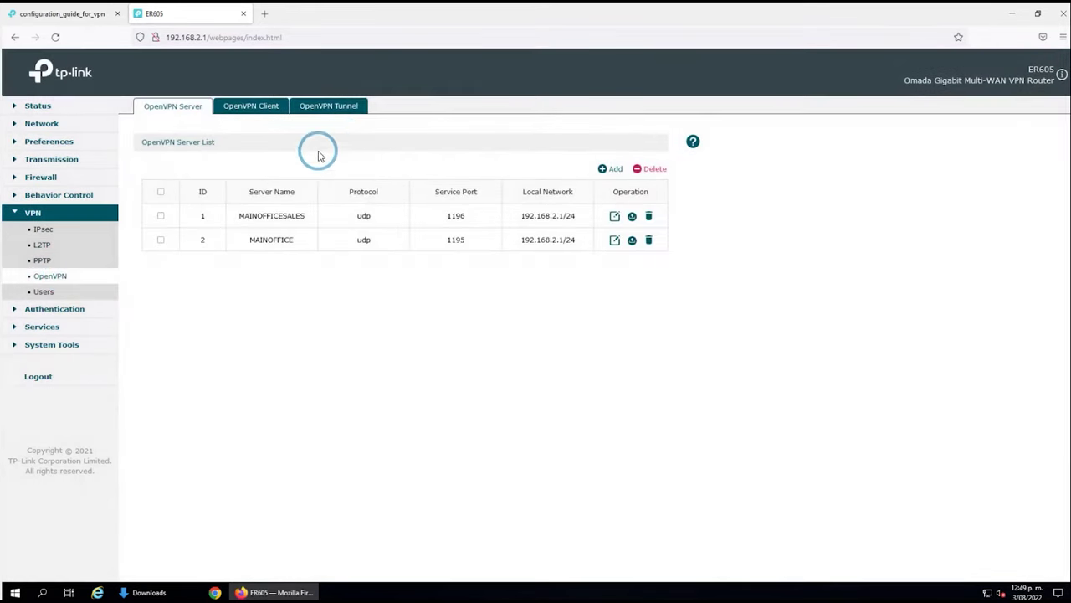
{"action": "left_click", "coordinate": [341, 109]}
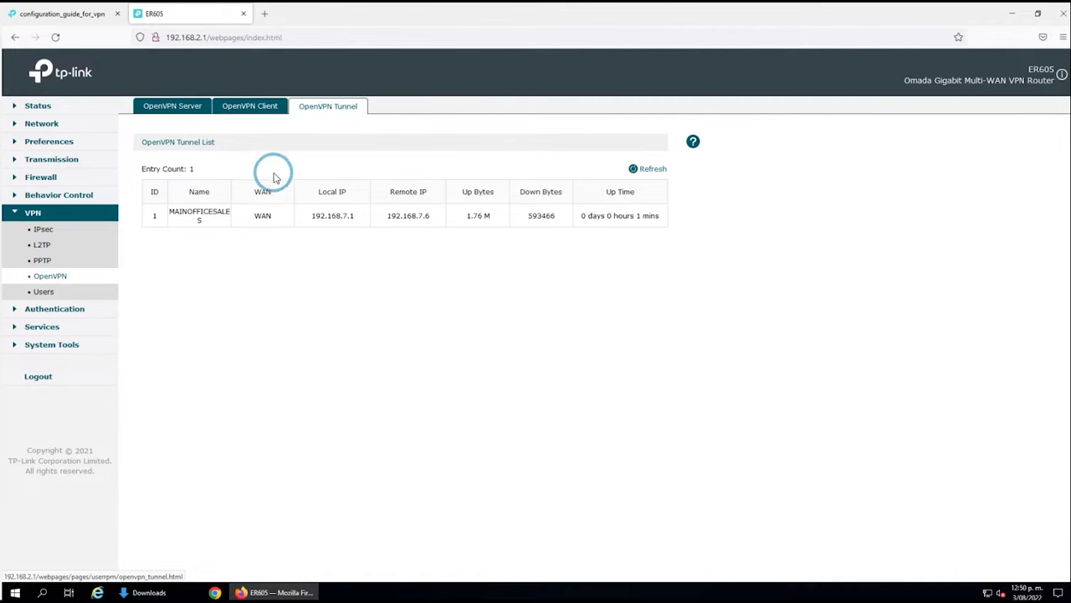
{"action": "left_click", "coordinate": [41, 230]}
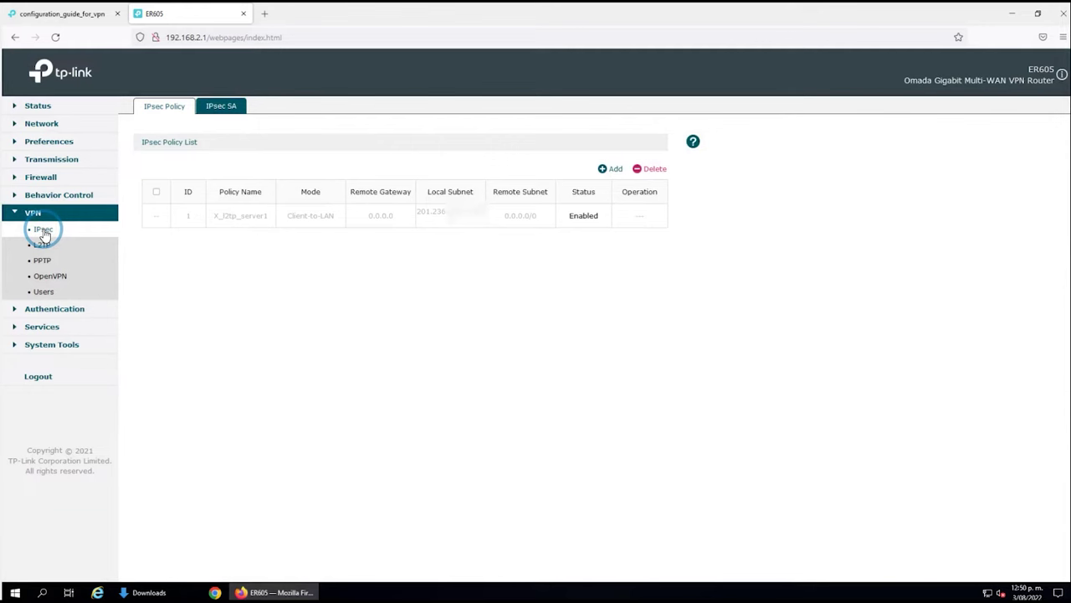
{"action": "left_click", "coordinate": [299, 247]}
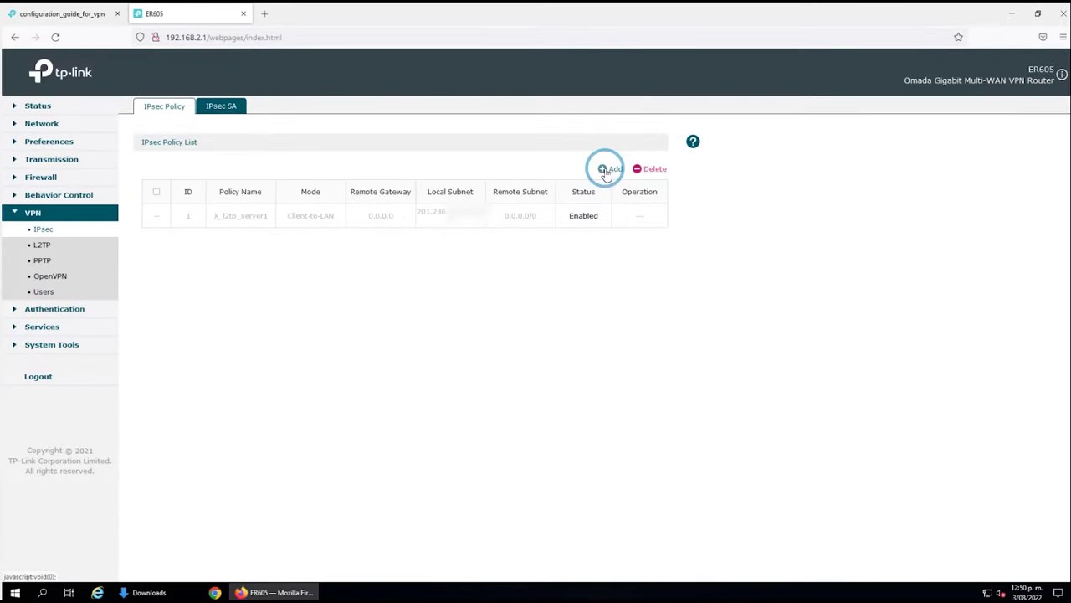
{"action": "left_click", "coordinate": [605, 170]}
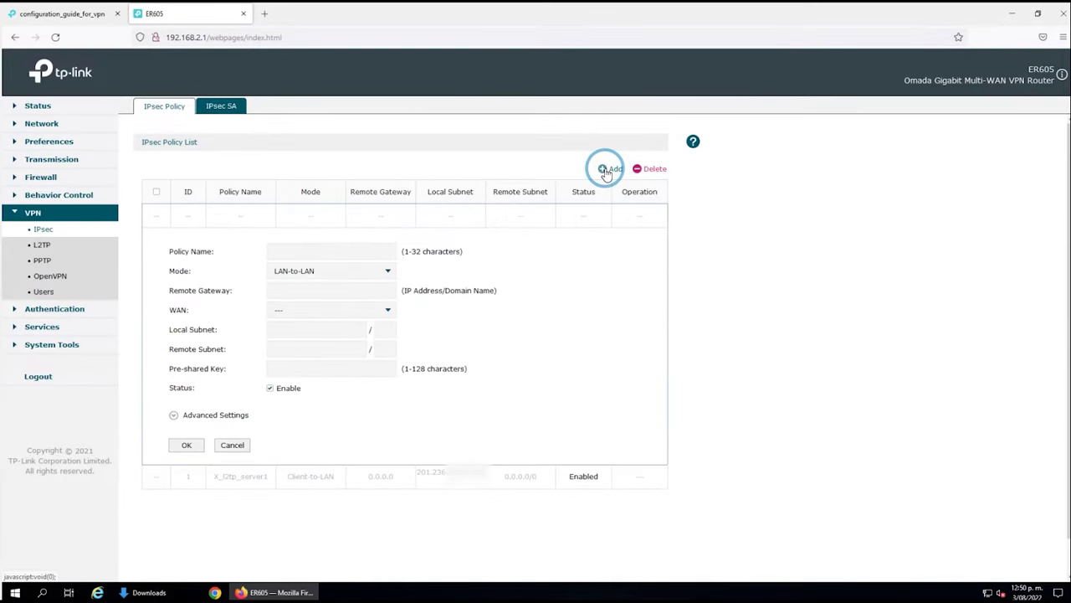
Add IPsec policy BRANCH2HEAD, choosing the WAN link and local subnet 192.168.2.0/24.
{"action": "left_click", "coordinate": [312, 252]}
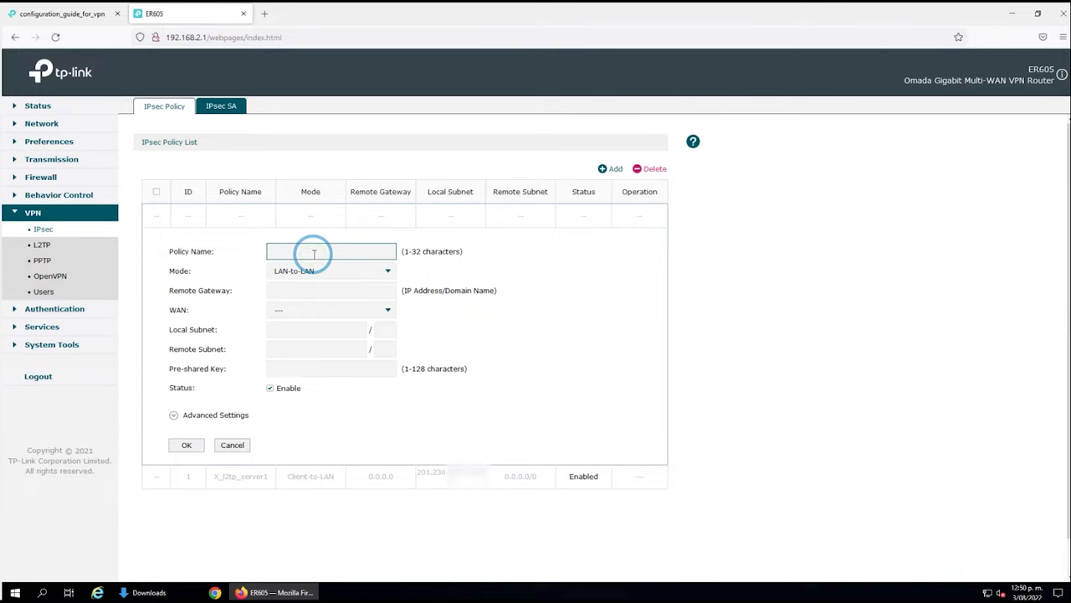
{"action": "type", "text": "BRANCH2HE"}
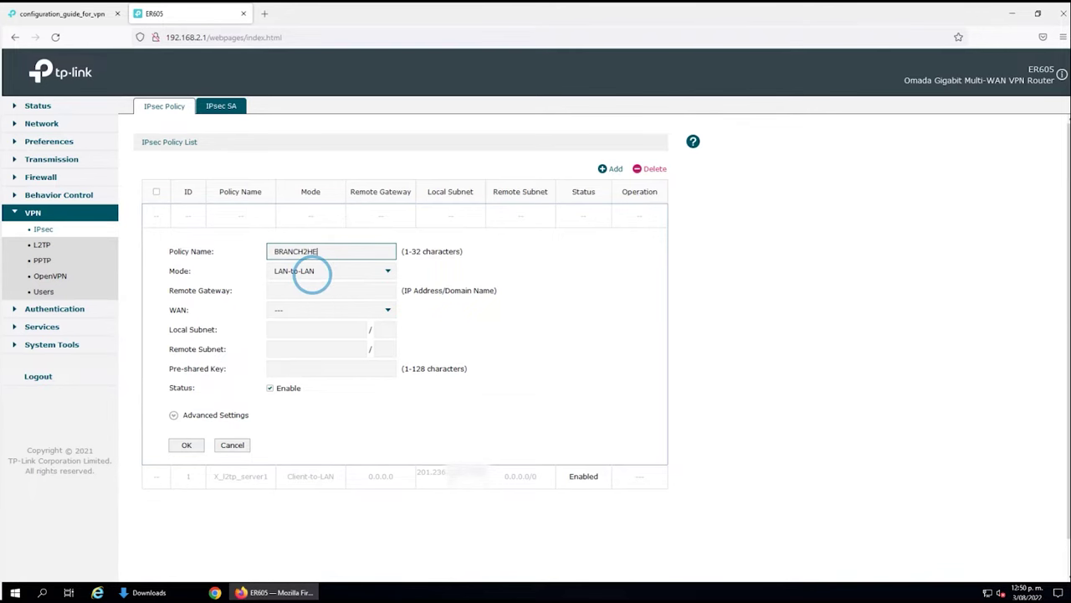
{"action": "type", "text": "AD"}
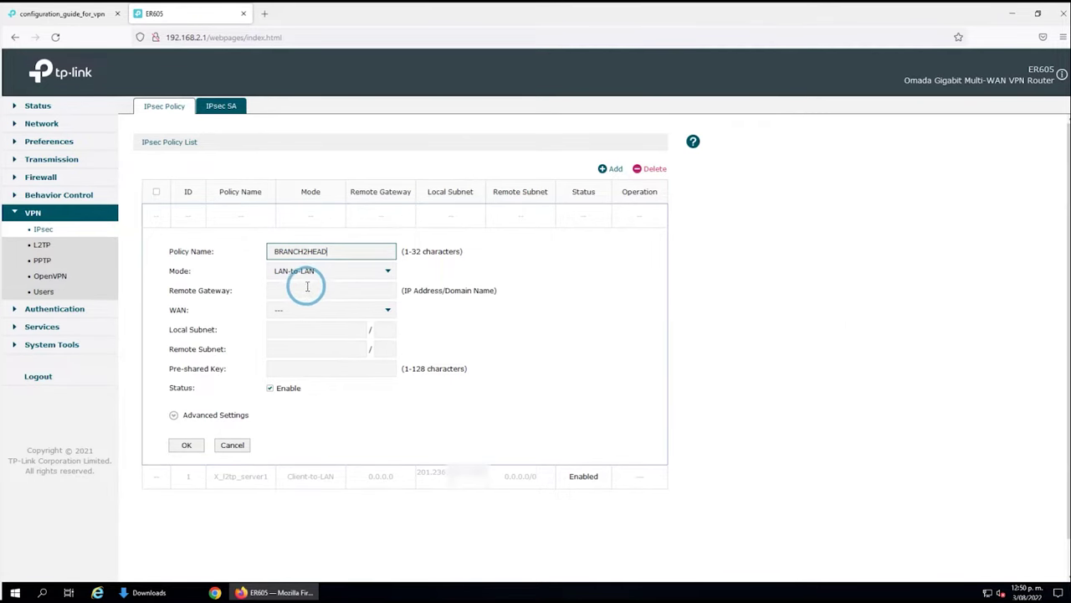
{"action": "left_click", "coordinate": [303, 289]}
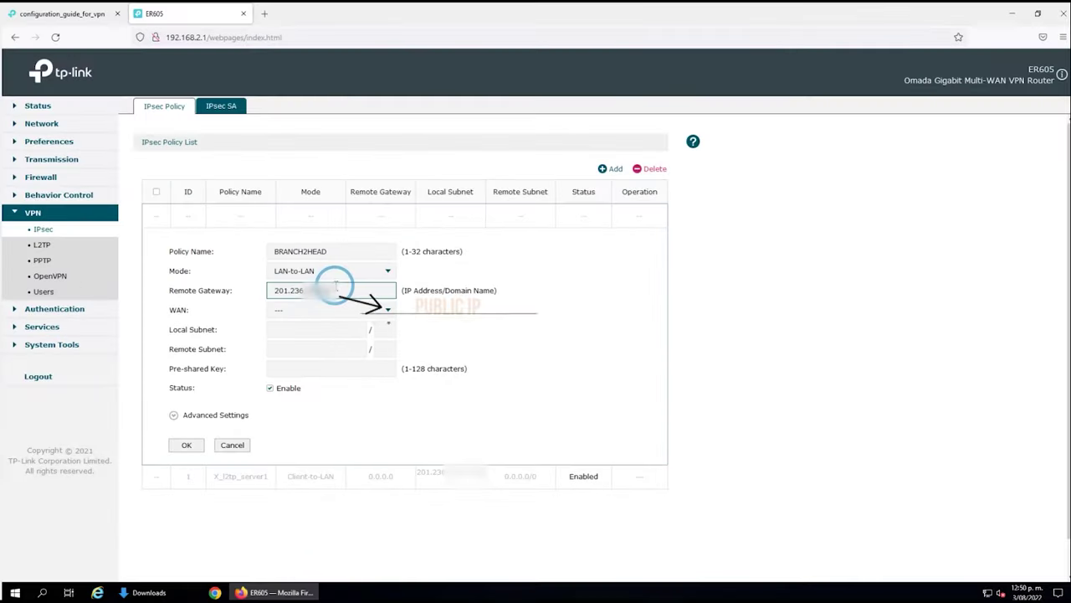
{"action": "left_click", "coordinate": [286, 311]}
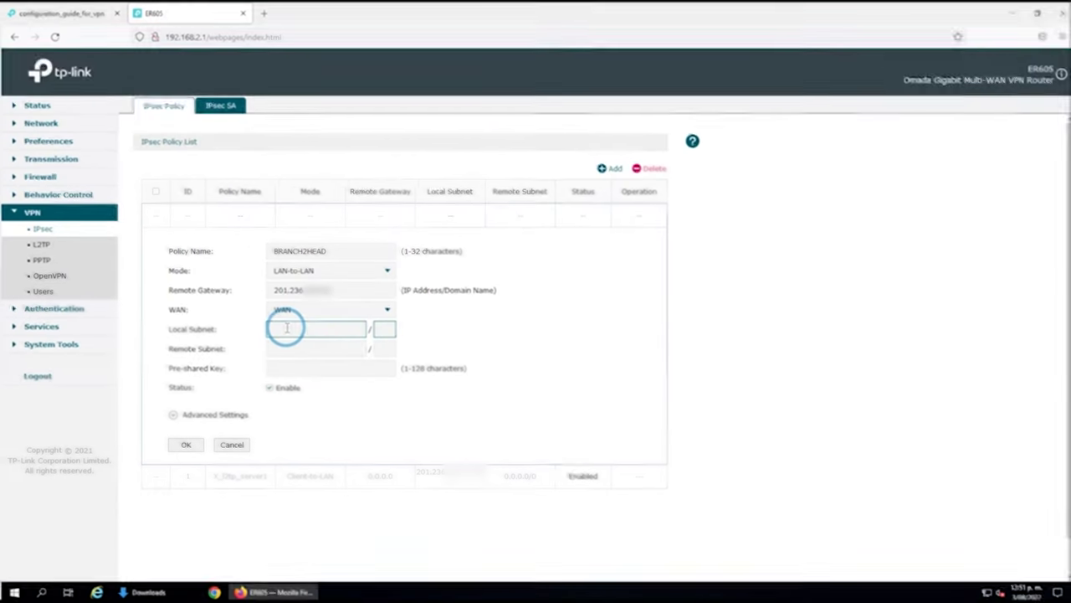
{"action": "type", "text": "192.168.2."}
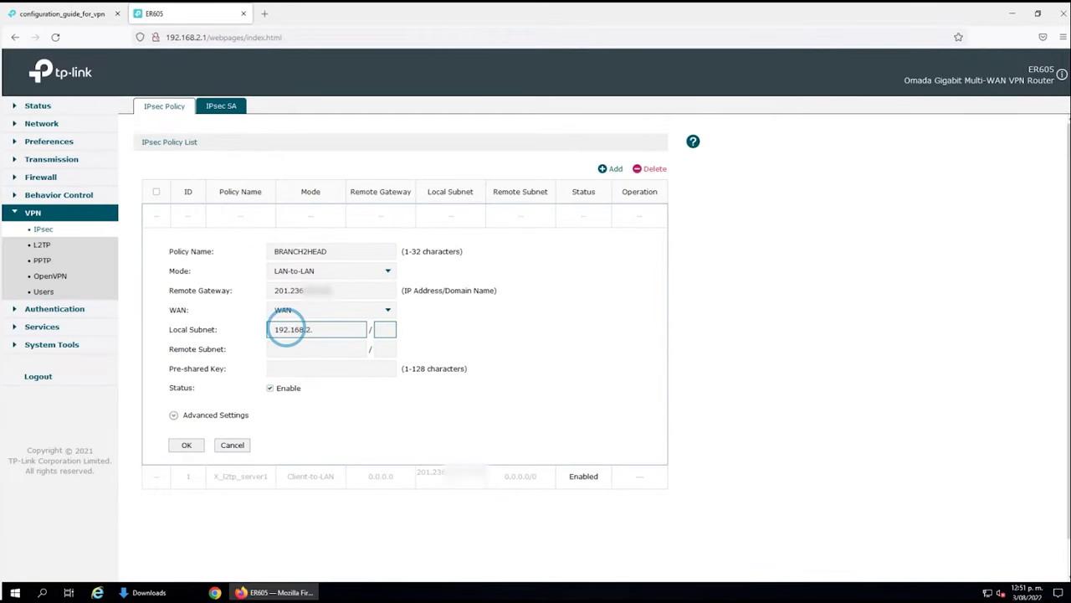
{"action": "type", "text": "0"}
{"action": "type", "text": "24"}
Set remote subnet 192.168.11.0/24 and enter the policy's pre-shared key.
{"action": "key", "text": "Tab"}
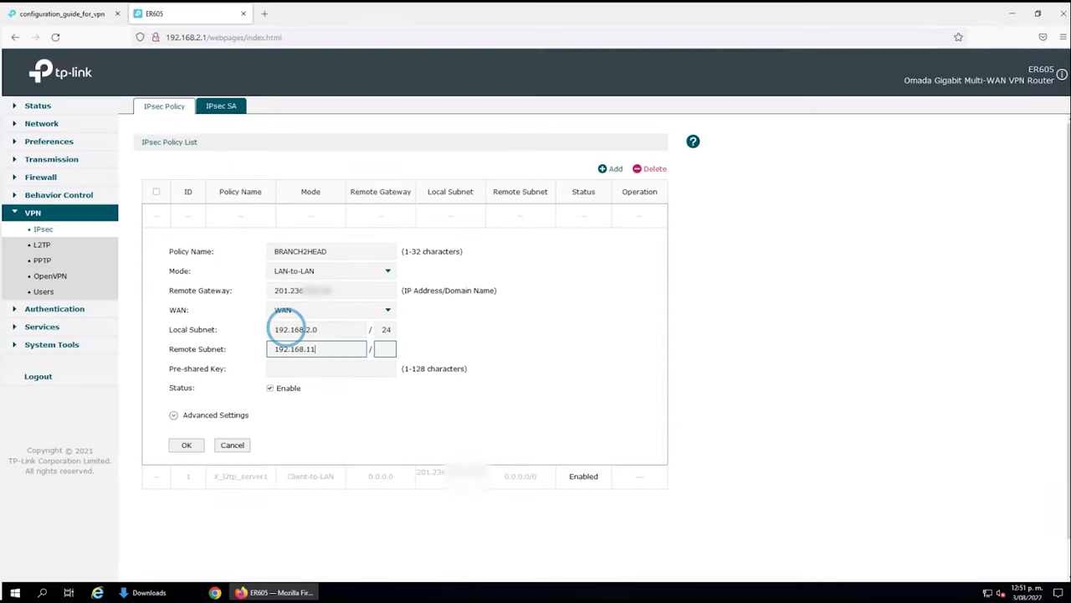
{"action": "type", "text": "0"}
{"action": "type", "text": "24"}
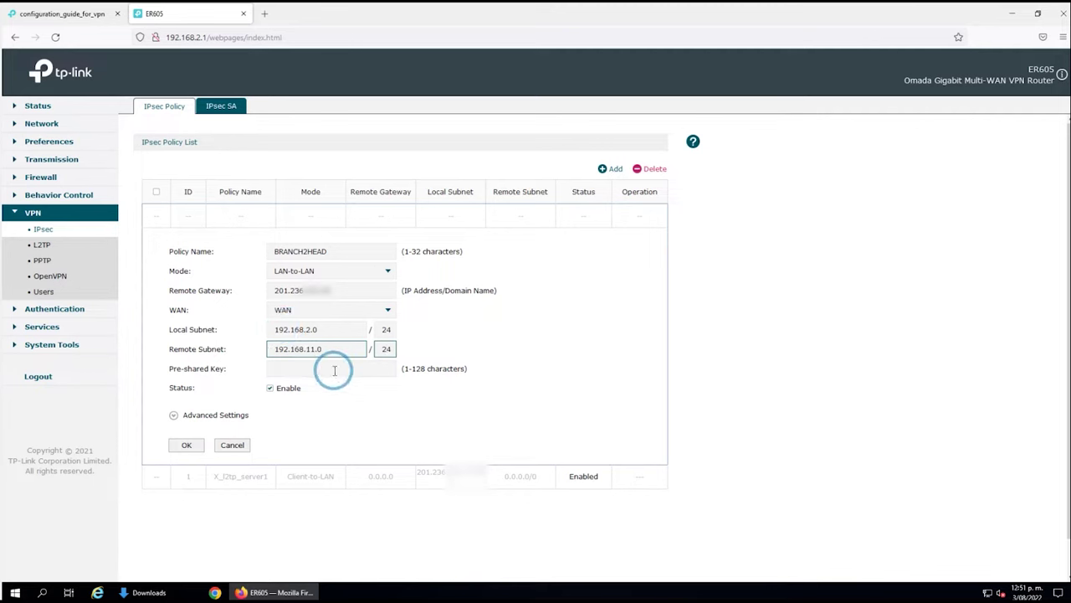
{"action": "left_click", "coordinate": [330, 347]}
{"action": "left_click_drag", "start_coordinate": [331, 347], "coordinate": [237, 343]}
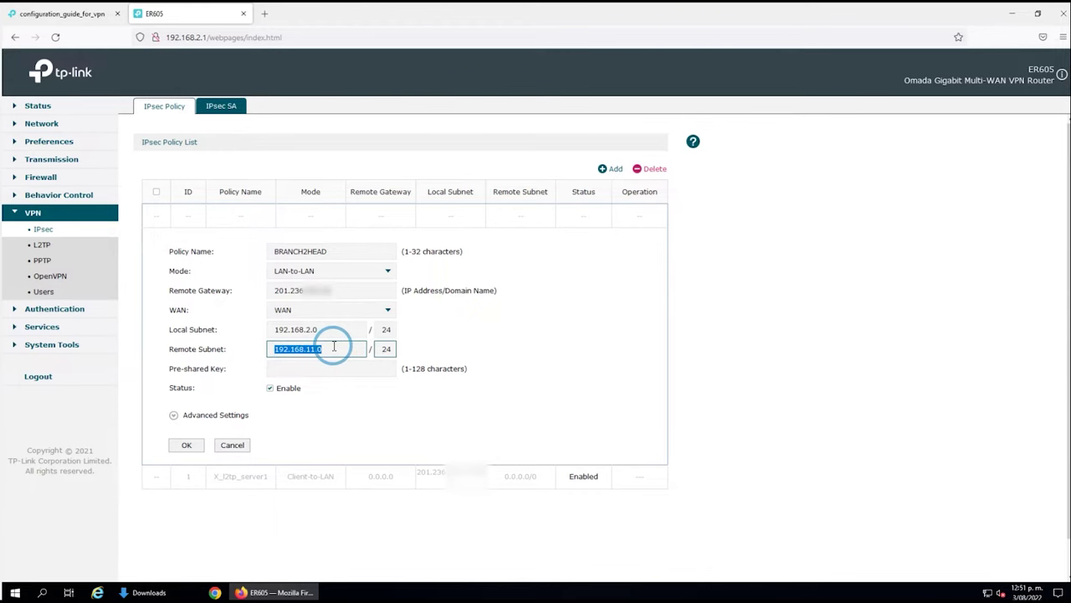
{"action": "left_click", "coordinate": [307, 367]}
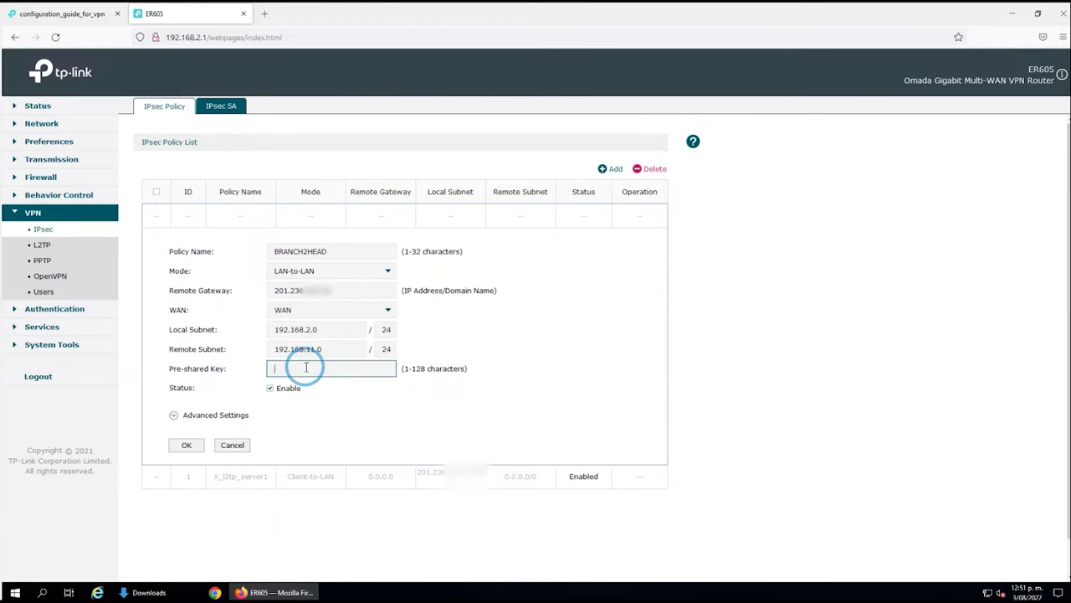
{"action": "type", "text": "123456"}
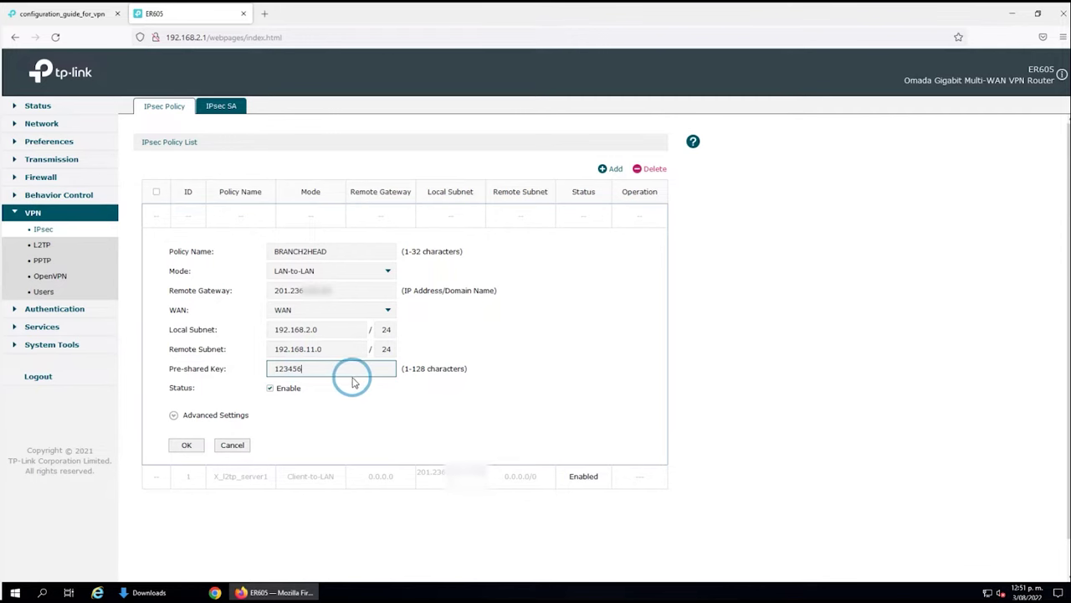
{"action": "double_click", "coordinate": [284, 371]}
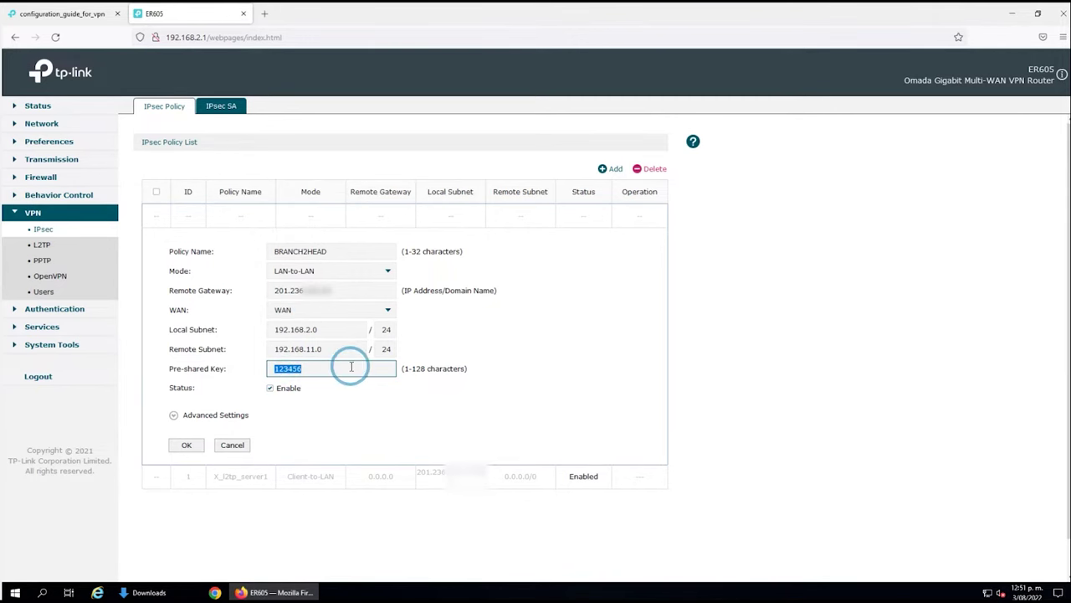
{"action": "left_click", "coordinate": [201, 414]}
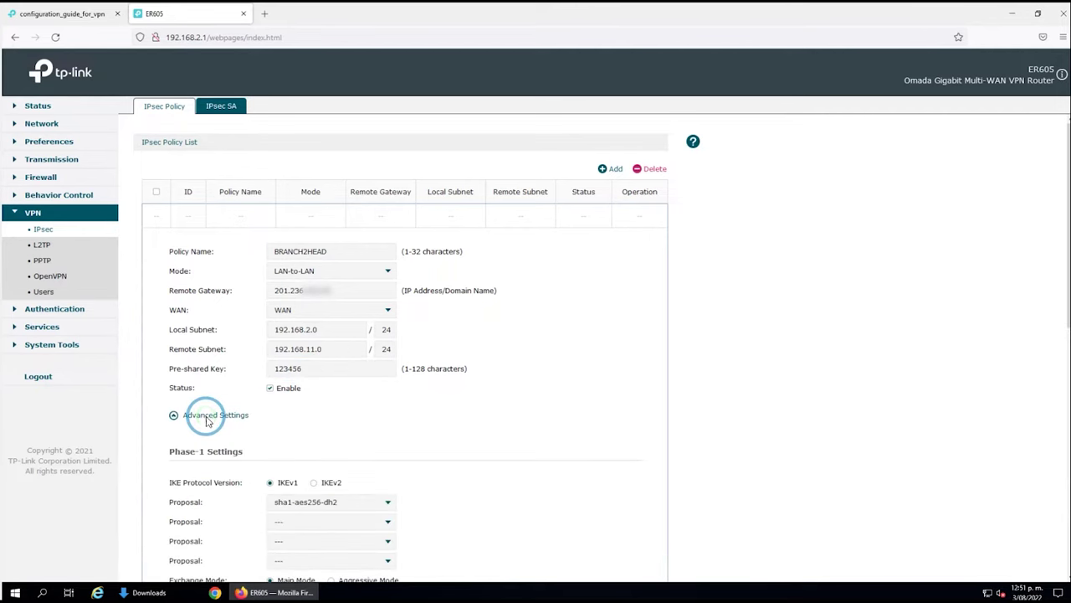
Keep IKEv1 and add md5-des-dh1 as an extra Phase-1 proposal.
{"action": "scroll", "coordinate": [208, 421], "scroll_direction": "down", "scroll_amount": 2}
{"action": "scroll", "coordinate": [207, 421], "scroll_direction": "down", "scroll_amount": 1}
{"action": "scroll", "coordinate": [223, 387], "scroll_direction": "down", "scroll_amount": 1}
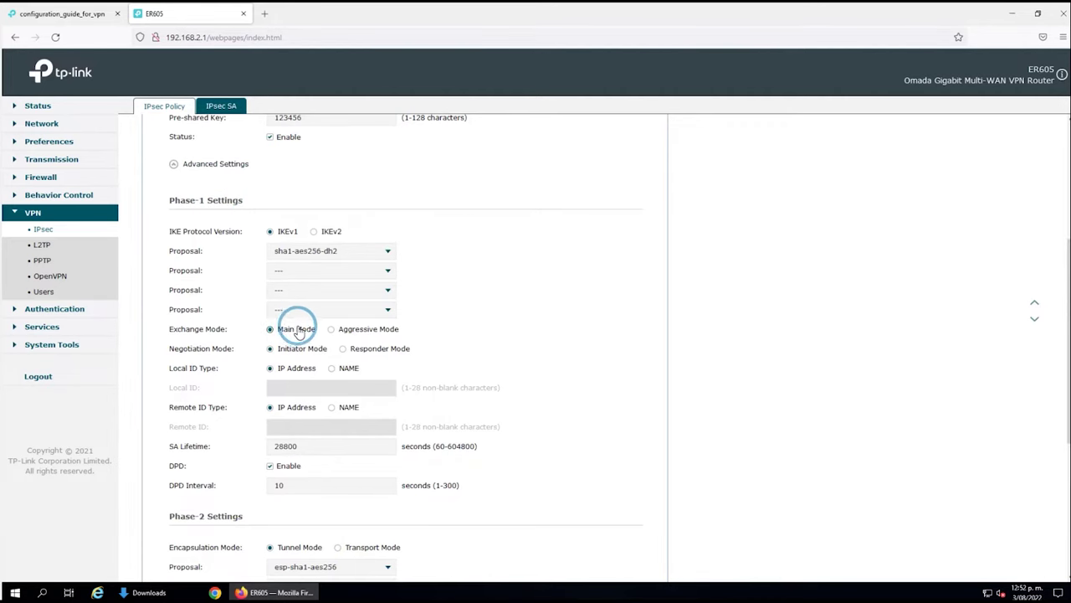
{"action": "left_click", "coordinate": [316, 232]}
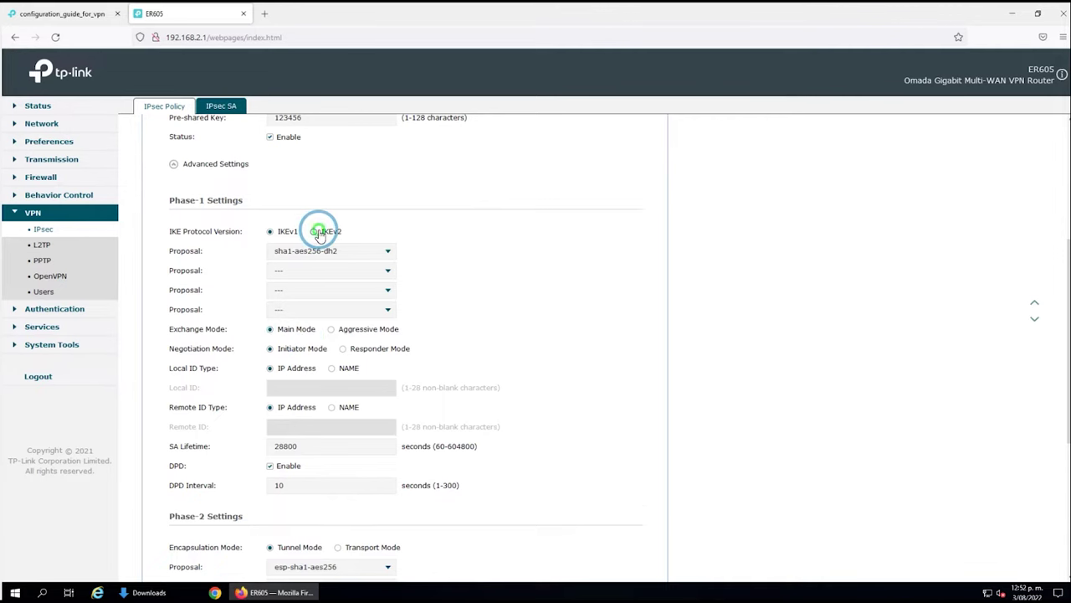
{"action": "left_click", "coordinate": [273, 233]}
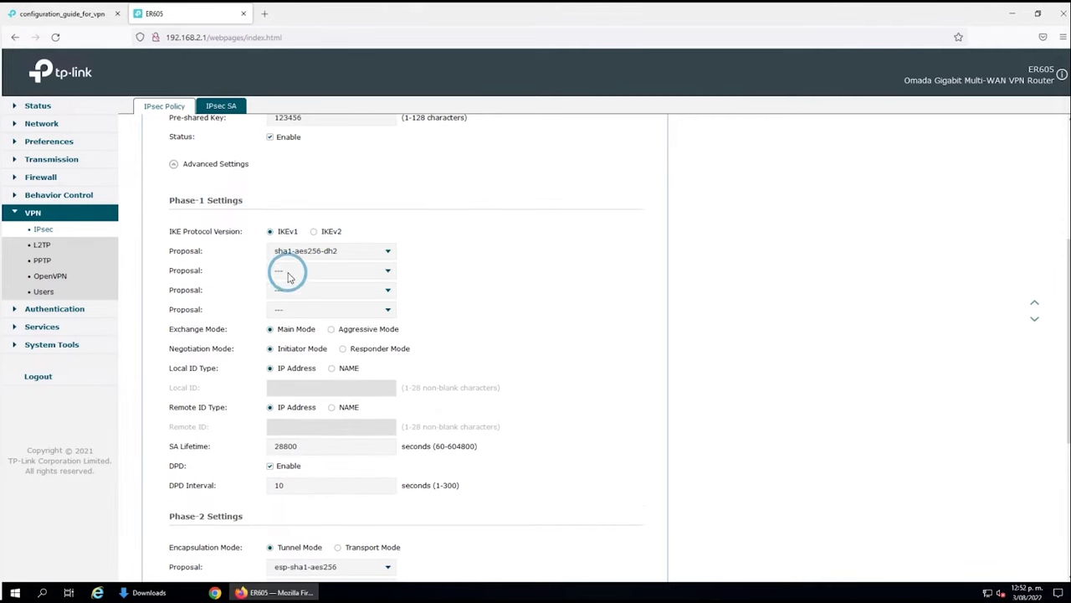
{"action": "left_click", "coordinate": [298, 253]}
{"action": "left_click", "coordinate": [298, 271]}
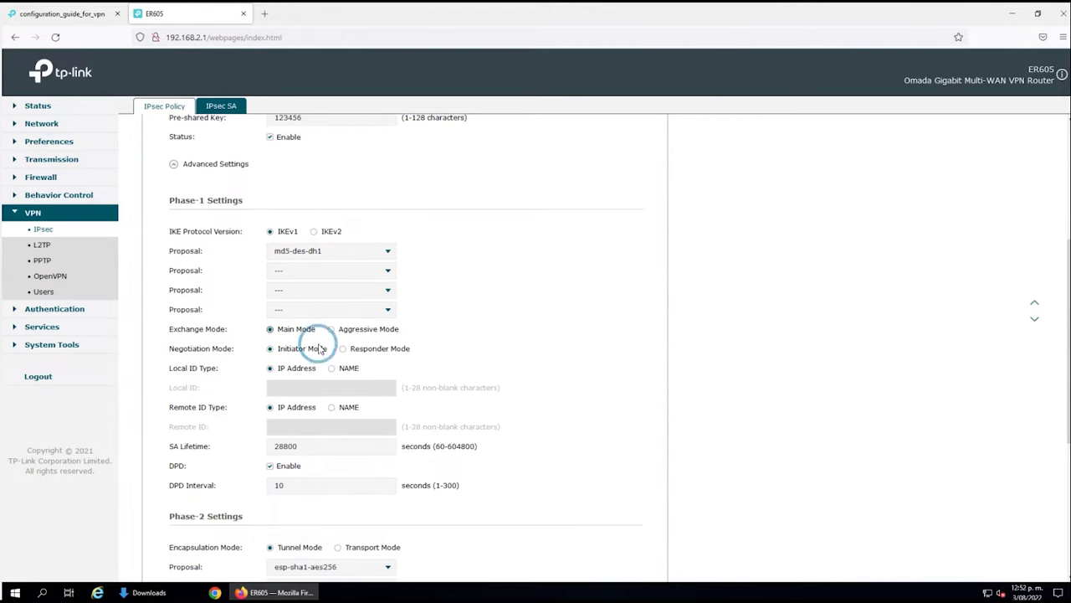
Use Responder mode with name IDs HEAD (local) and BRANCH (remote), and disable DPD.
{"action": "left_click", "coordinate": [343, 350]}
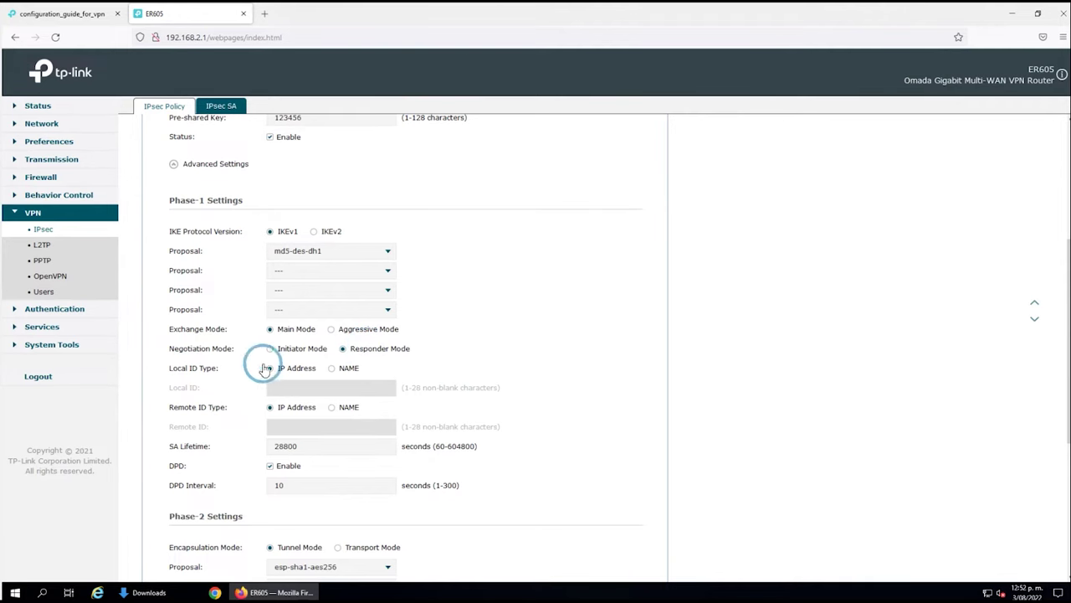
{"action": "left_click", "coordinate": [331, 368]}
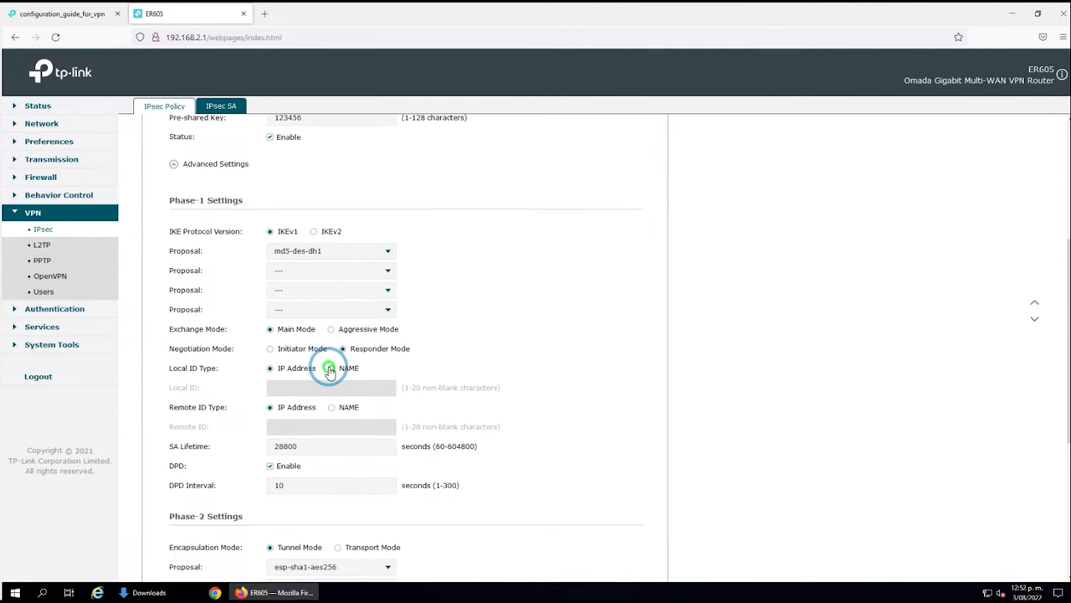
{"action": "left_click", "coordinate": [331, 408]}
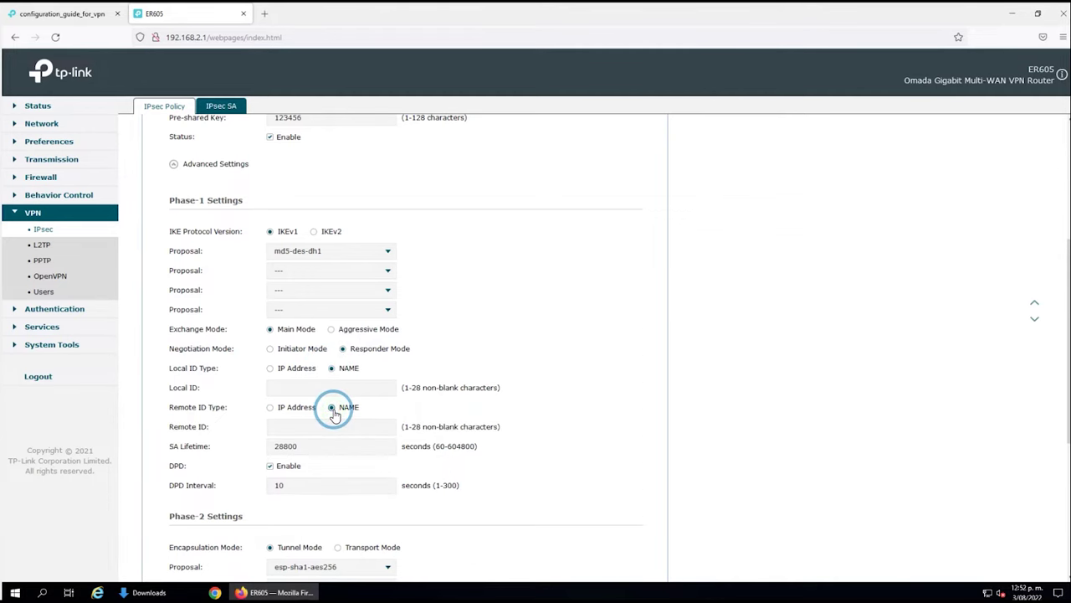
{"action": "left_click", "coordinate": [323, 389]}
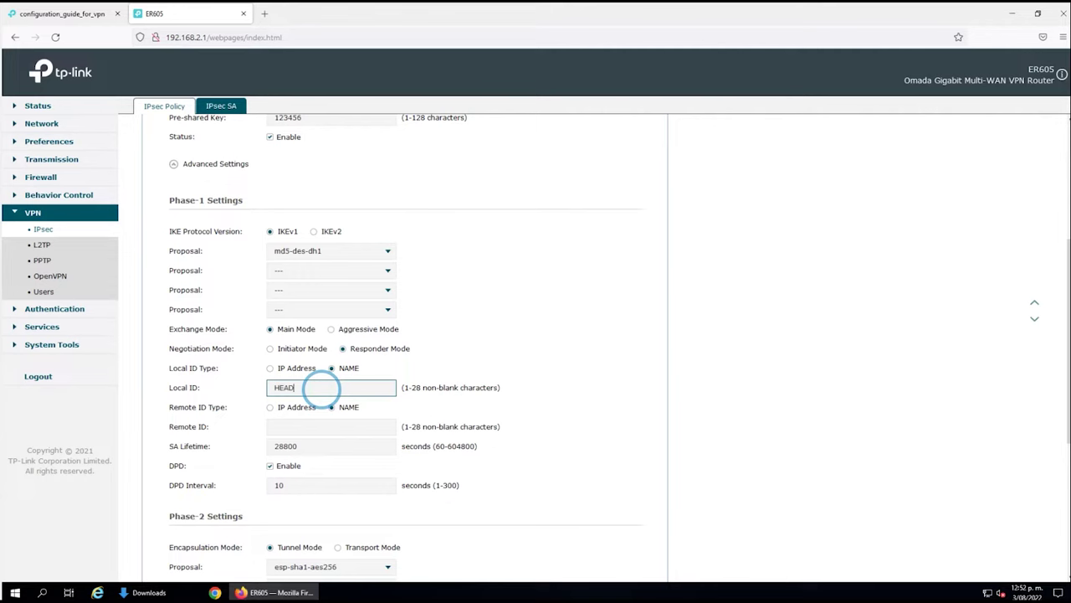
{"action": "left_click", "coordinate": [290, 431]}
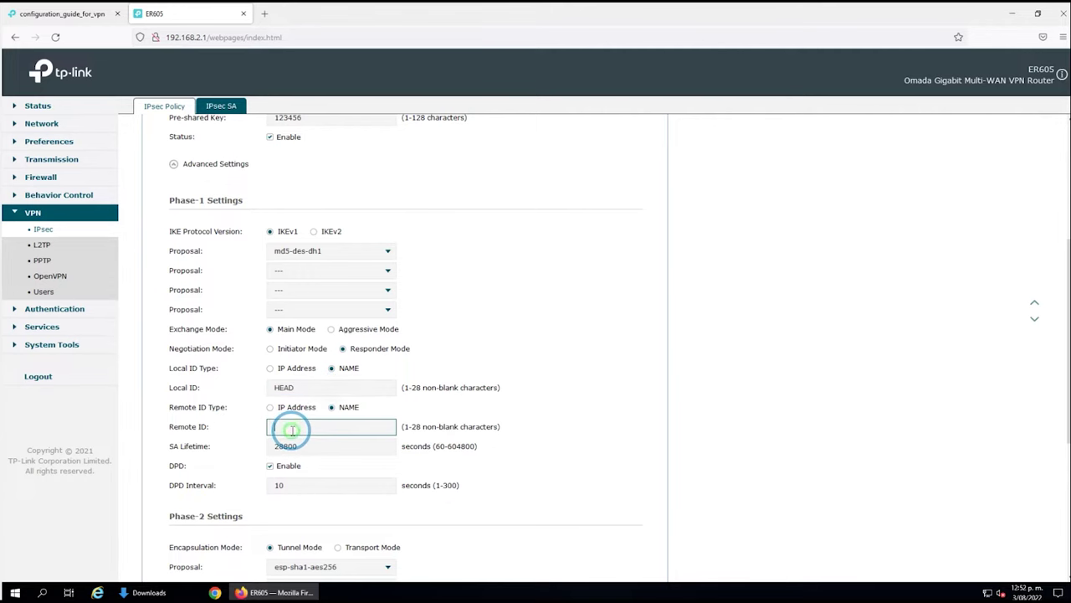
{"action": "type", "text": "BRANCH"}
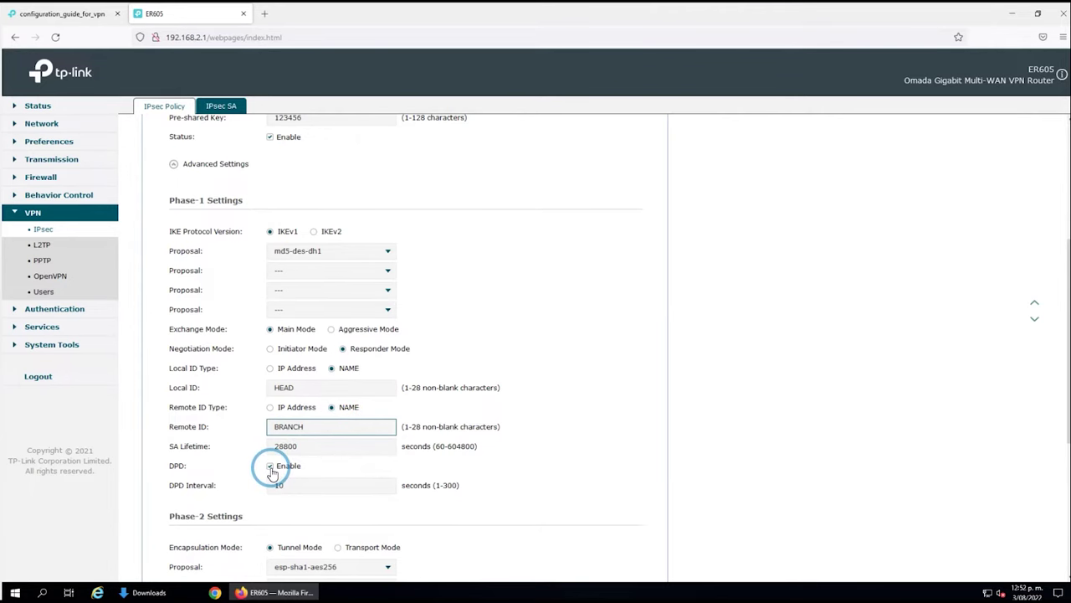
{"action": "left_click", "coordinate": [270, 467]}
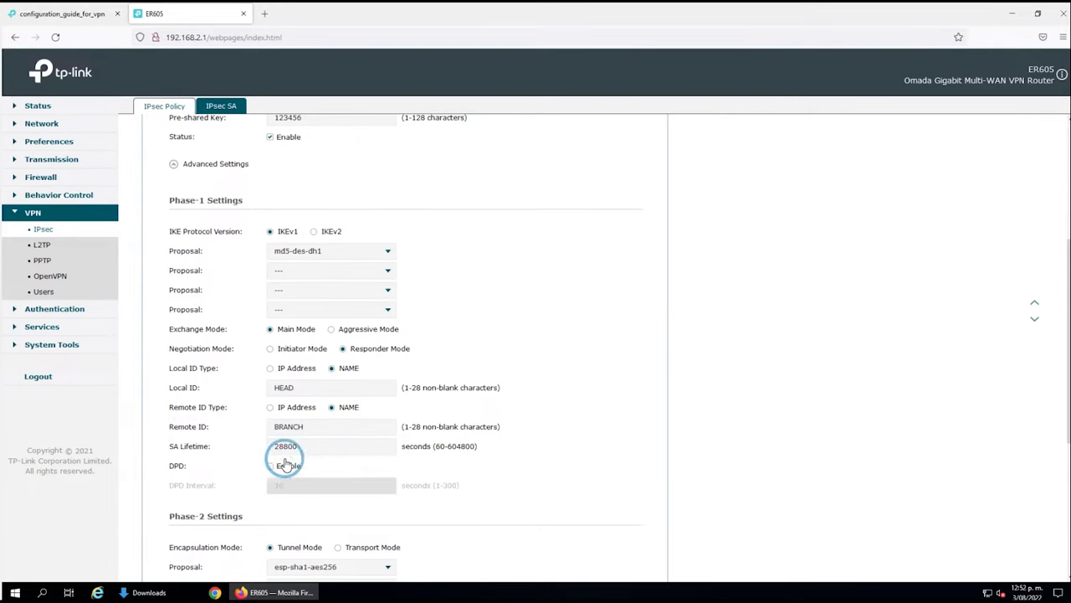
{"action": "left_click", "coordinate": [639, 391]}
Choose esp-md5-des as the Phase-2 proposal and save the BRANCH2HEAD policy.
{"action": "scroll", "coordinate": [639, 391], "scroll_direction": "down", "scroll_amount": 2}
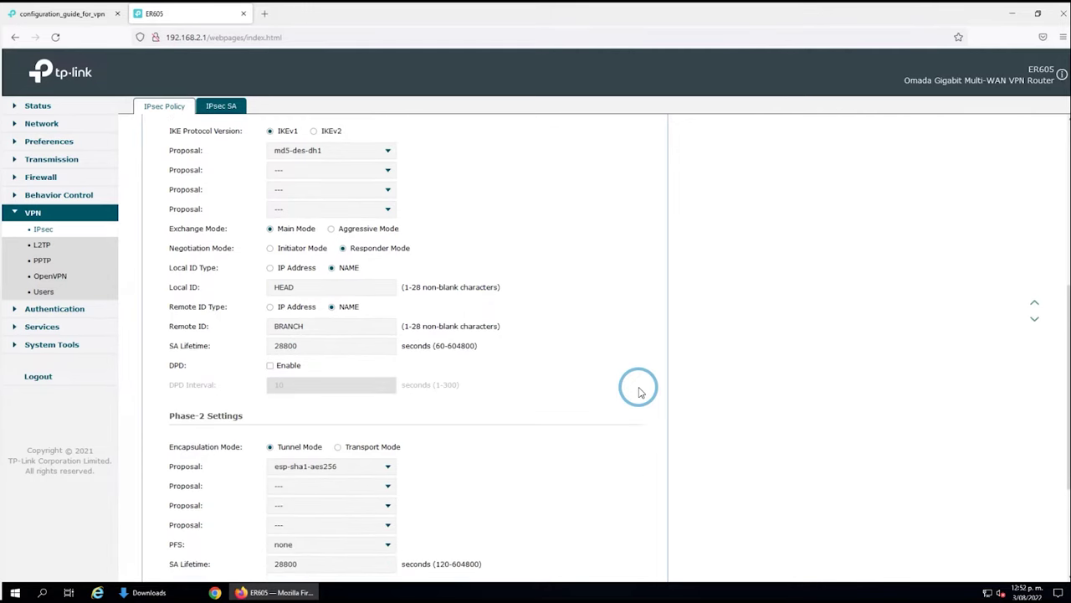
{"action": "scroll", "coordinate": [639, 391], "scroll_direction": "down", "scroll_amount": 3}
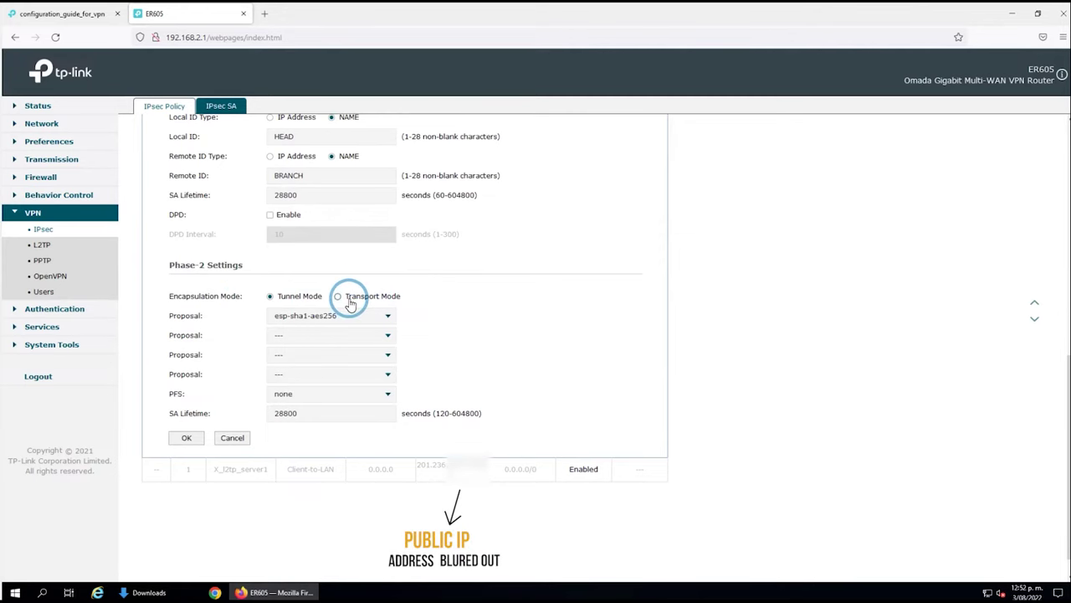
{"action": "left_click", "coordinate": [296, 318]}
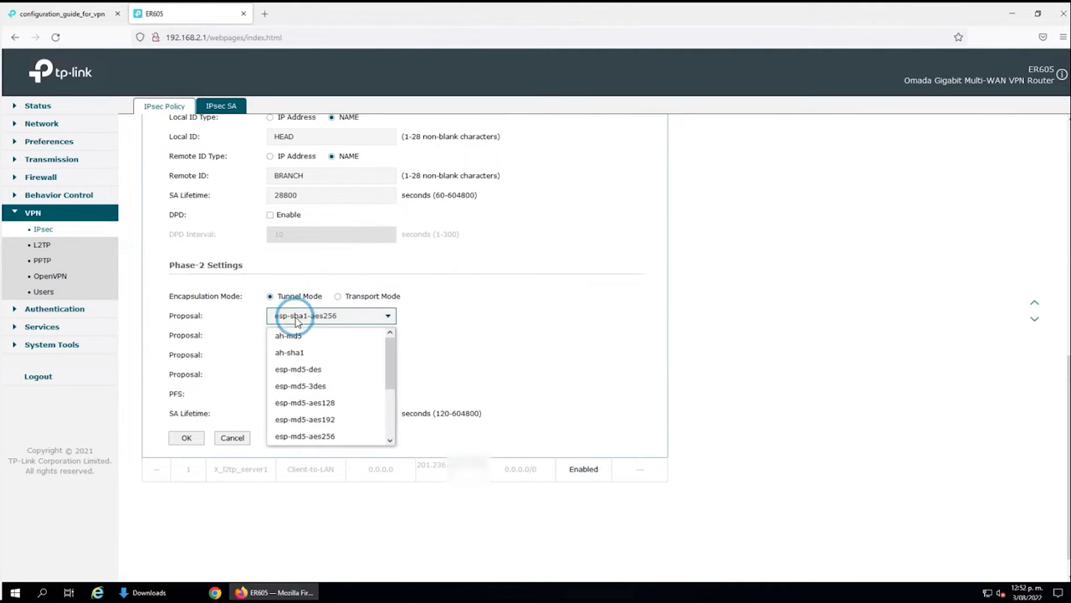
{"action": "left_click", "coordinate": [305, 373]}
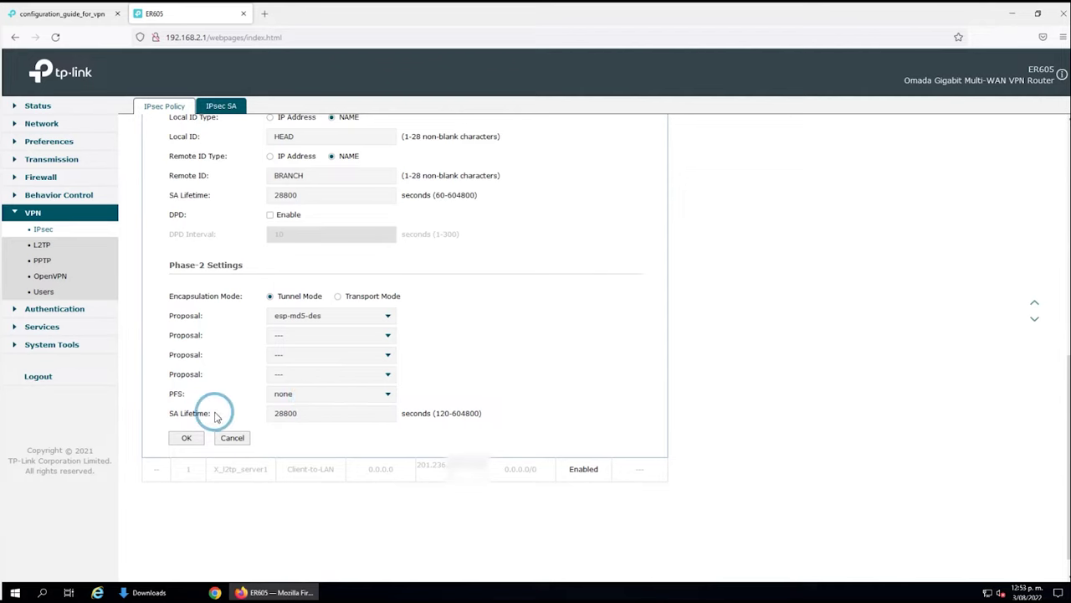
{"action": "left_click", "coordinate": [299, 416]}
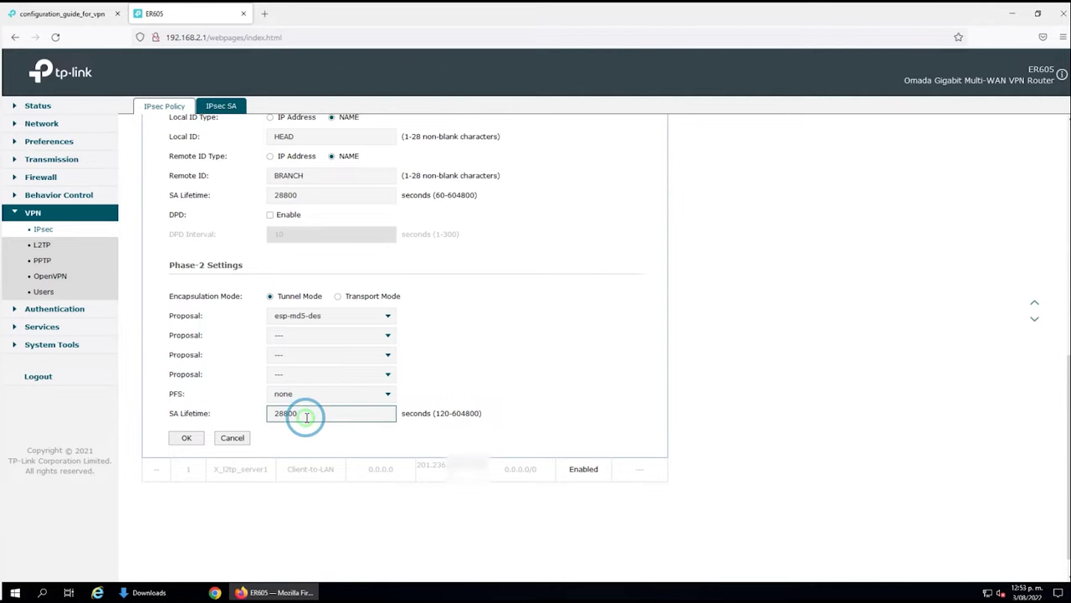
{"action": "left_click", "coordinate": [185, 440]}
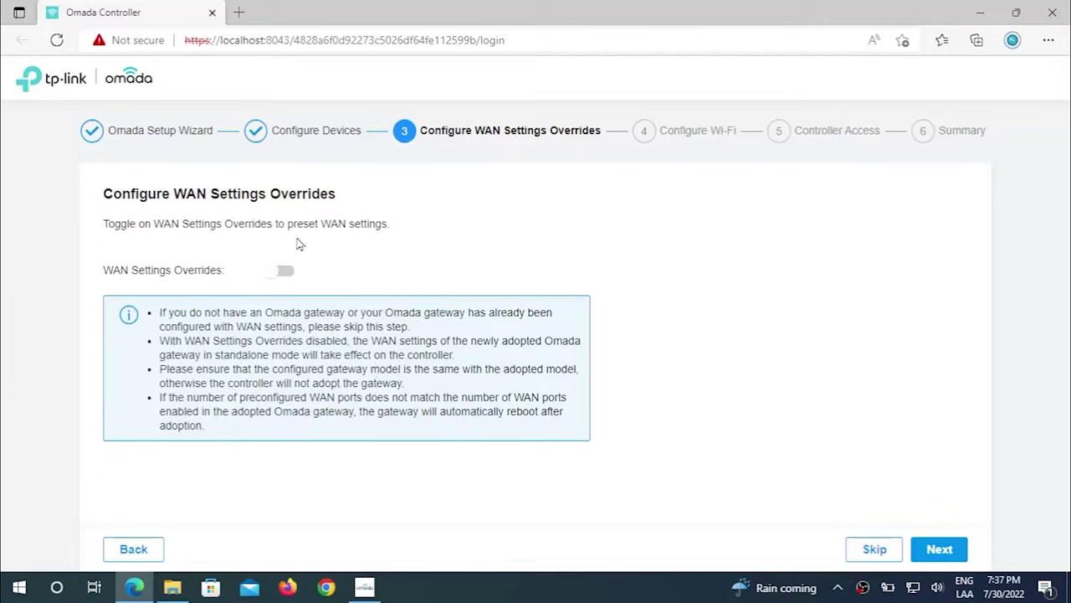
Adopt the pending ER605 gateway from the Devices list until it shows connected.
{"action": "left_click_drag", "start_coordinate": [159, 342], "coordinate": [455, 355]}
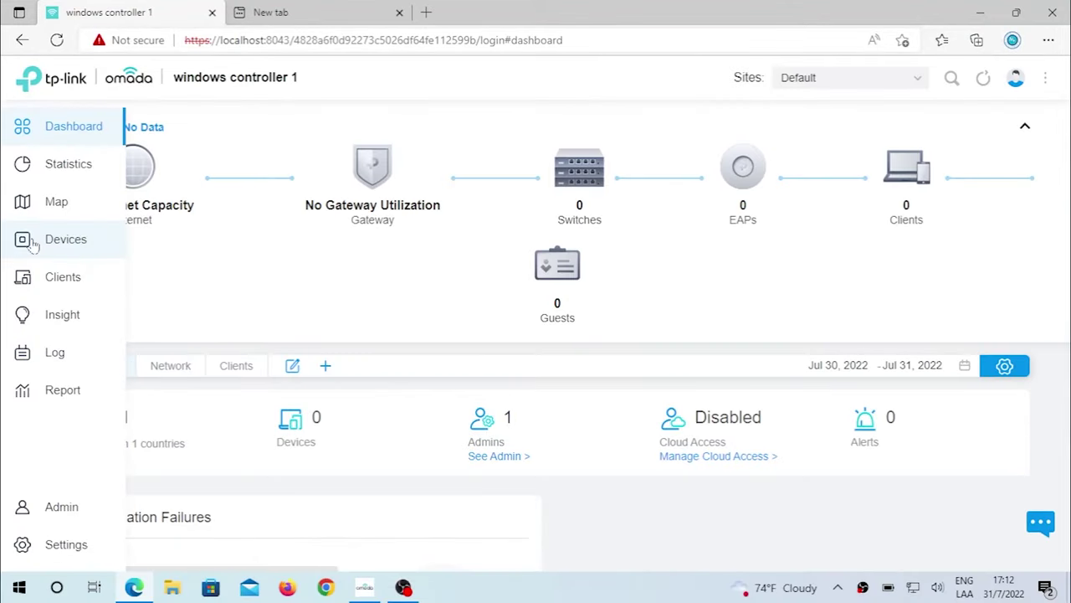
{"action": "left_click", "coordinate": [29, 244]}
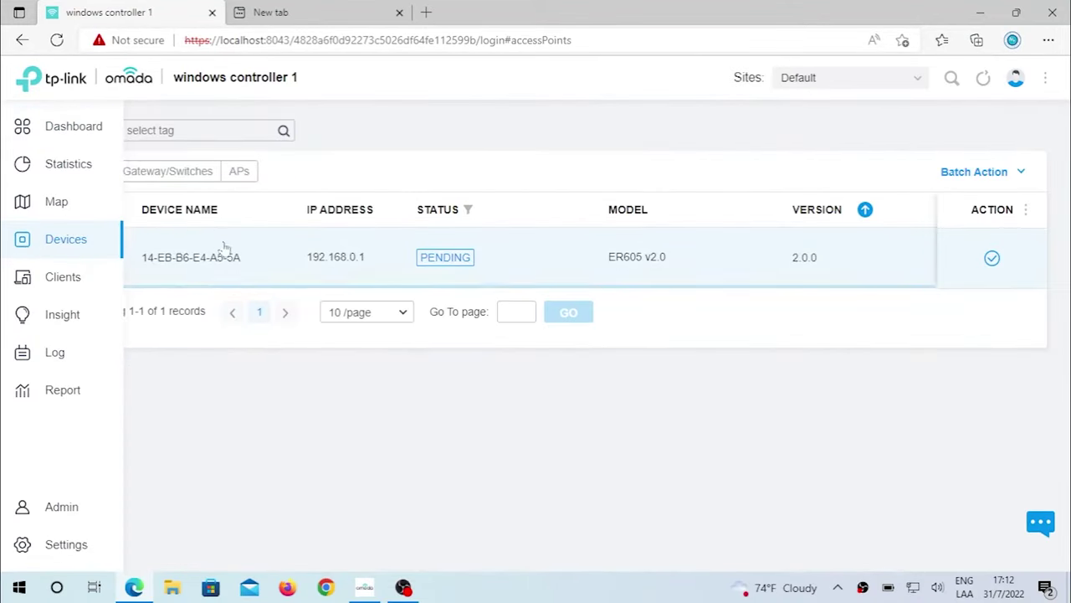
{"action": "key", "text": "ctrl+minus"}
{"action": "left_click", "coordinate": [1001, 240]}
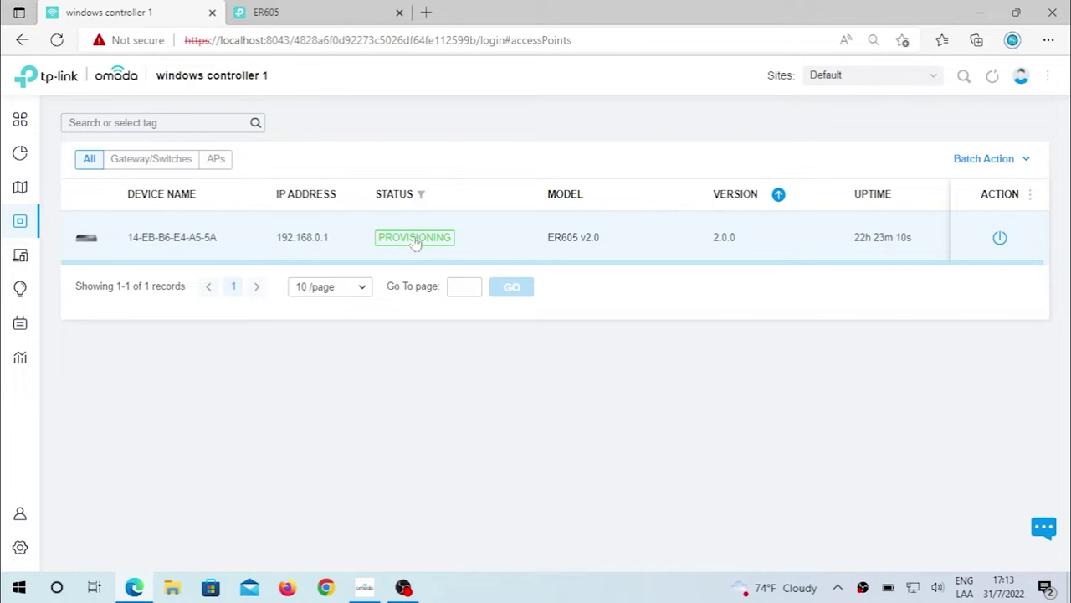
{"action": "mouse_move", "coordinate": [46, 234]}
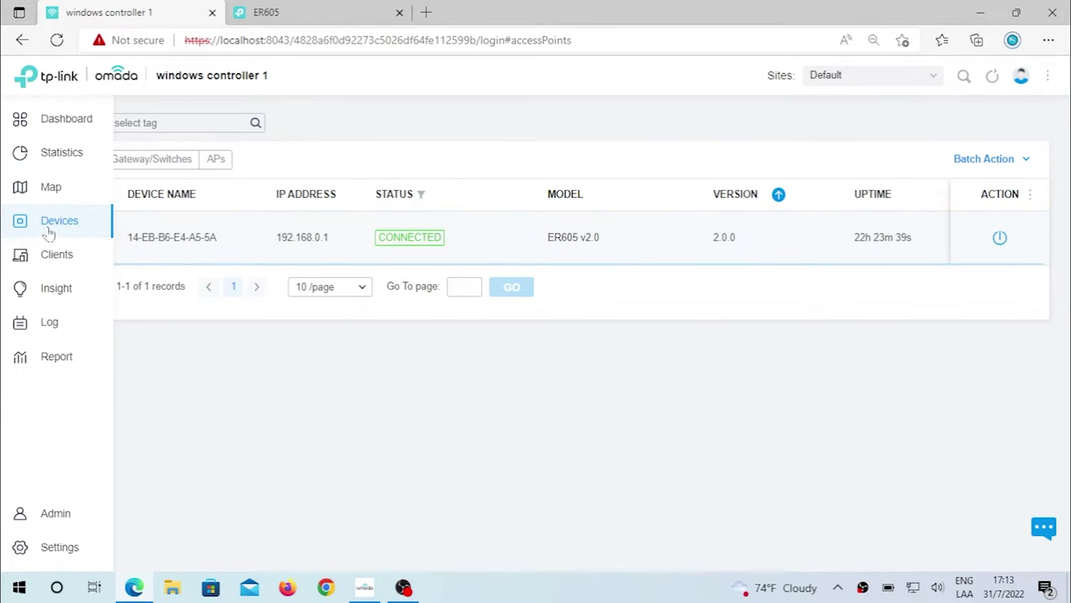
{"action": "left_click", "coordinate": [60, 549]}
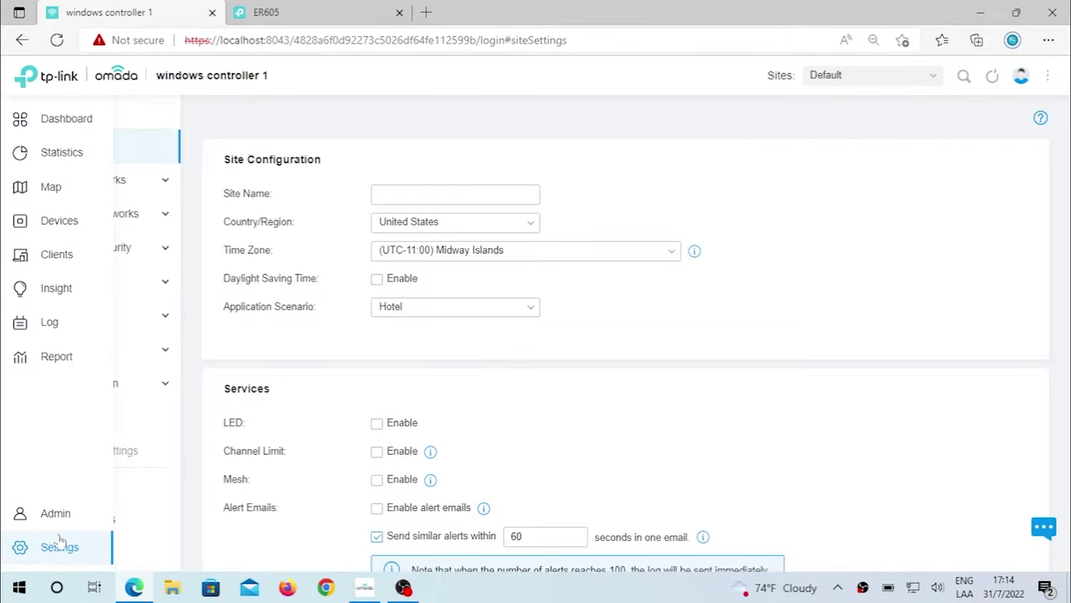
Create site-to-site VPN policy branch2head and switch it to Manual IPsec.
{"action": "left_click", "coordinate": [46, 223]}
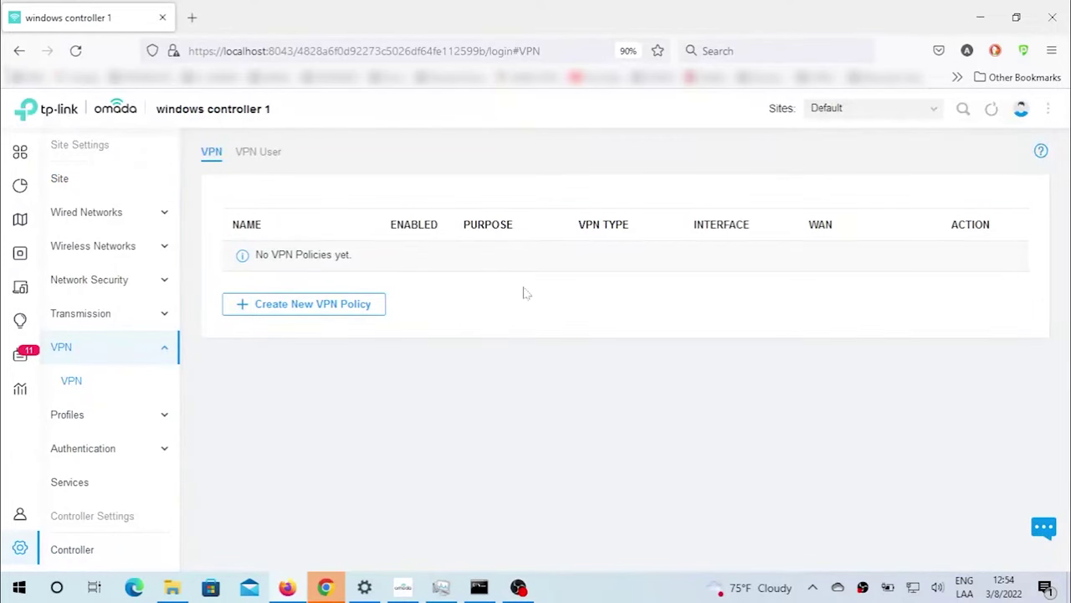
{"action": "left_click", "coordinate": [338, 310]}
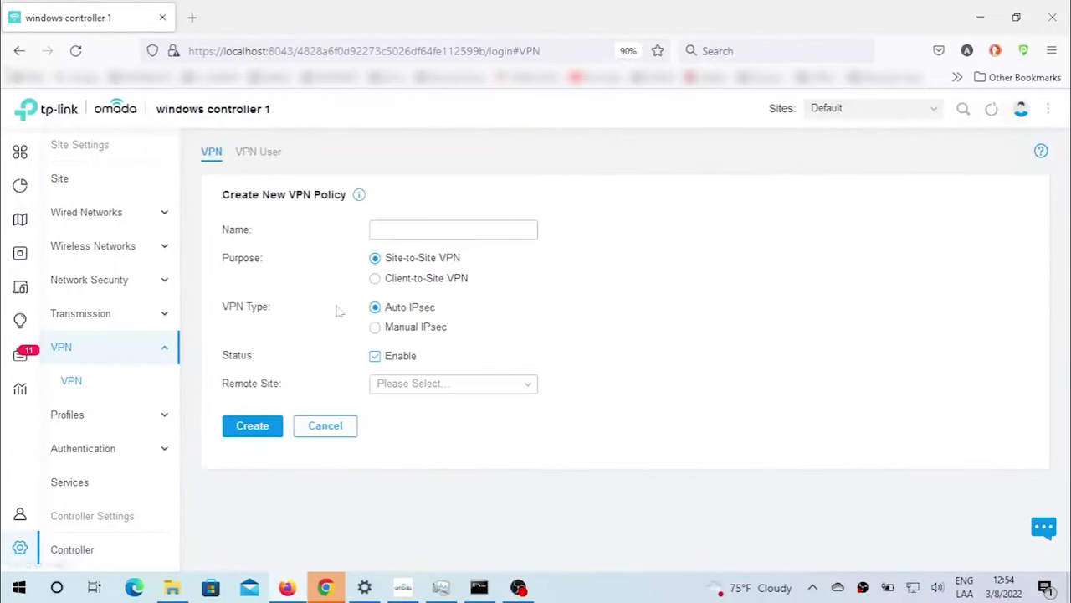
{"action": "left_click", "coordinate": [383, 231]}
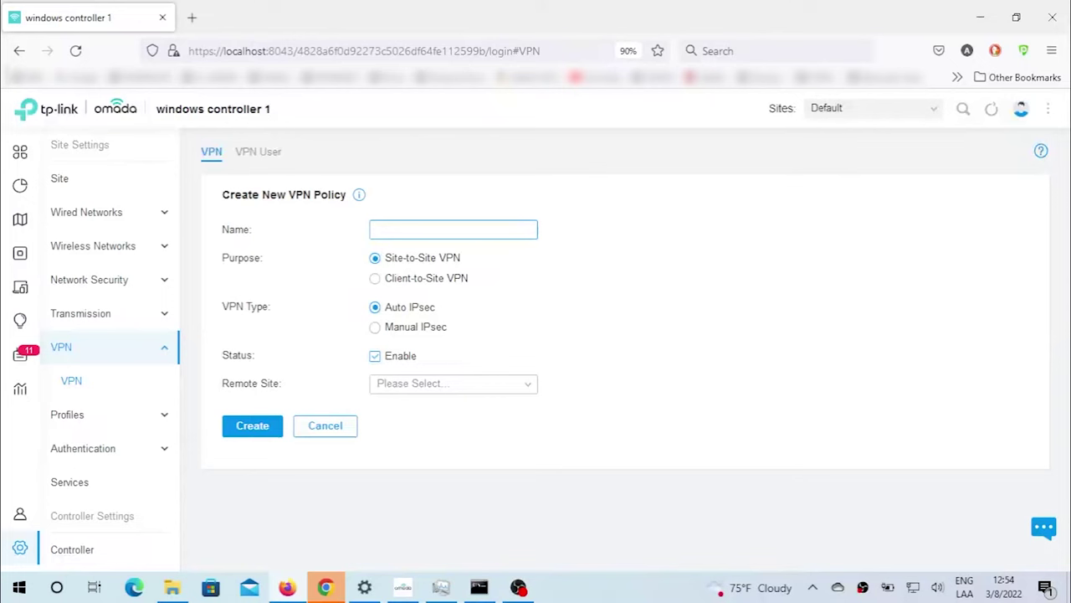
{"action": "type", "text": "branch2head"}
{"action": "left_click", "coordinate": [441, 386]}
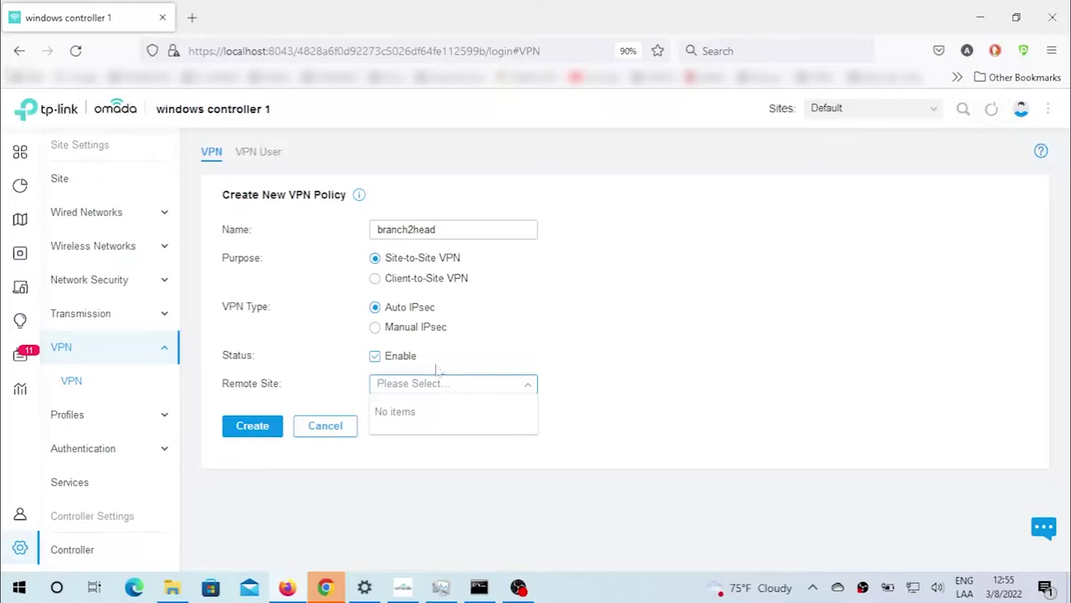
{"action": "left_click", "coordinate": [435, 358]}
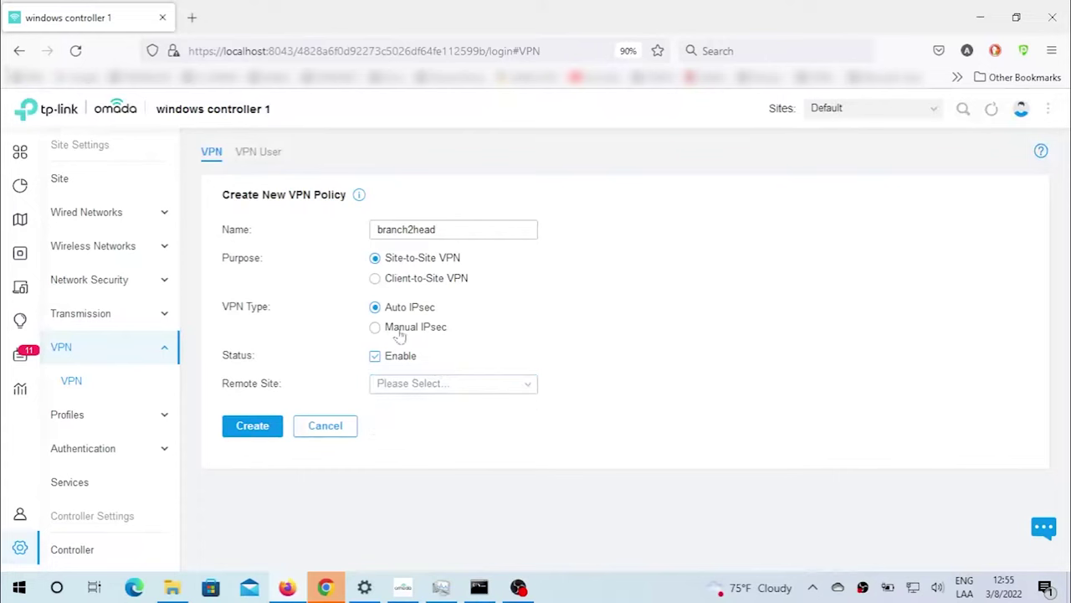
{"action": "left_click", "coordinate": [399, 334]}
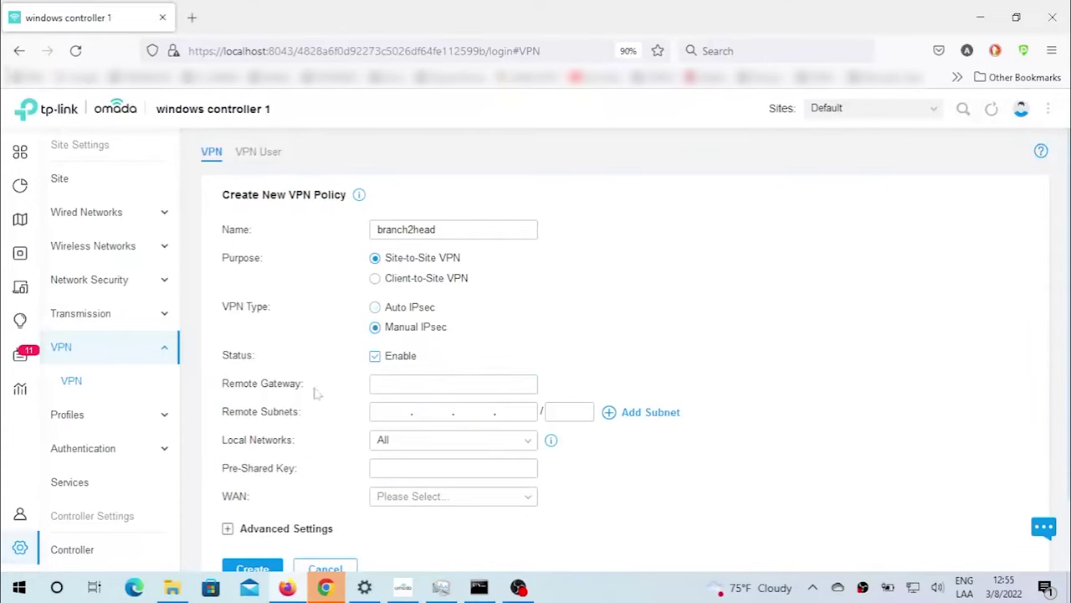
{"action": "left_click", "coordinate": [419, 384]}
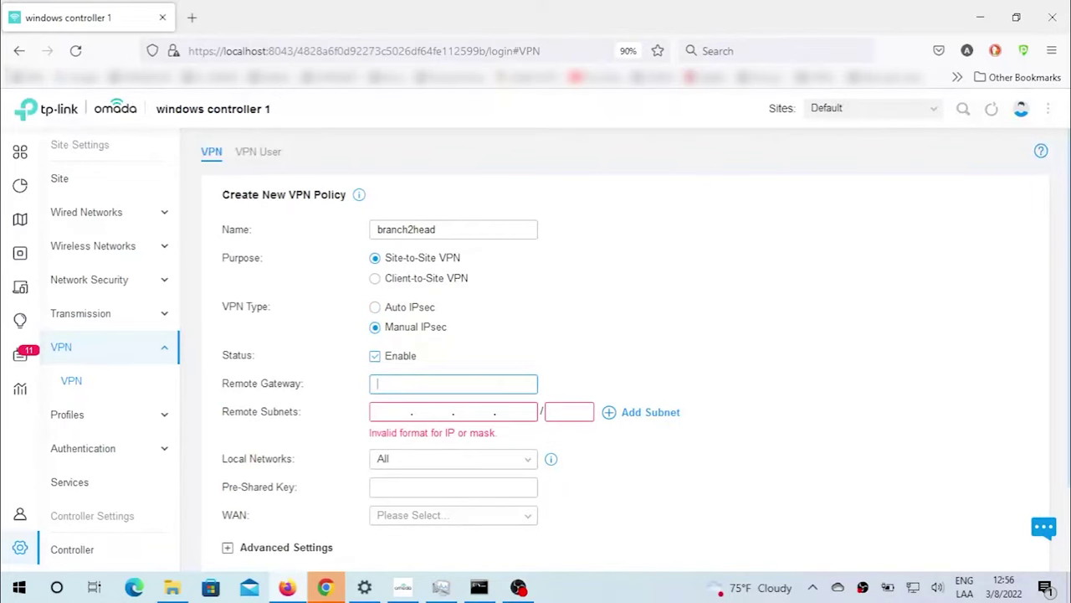
Enter remote gateway 201.236.12.10 and remote subnet 192.168.2.0/24.
{"action": "type", "text": "201.236.12.10"}
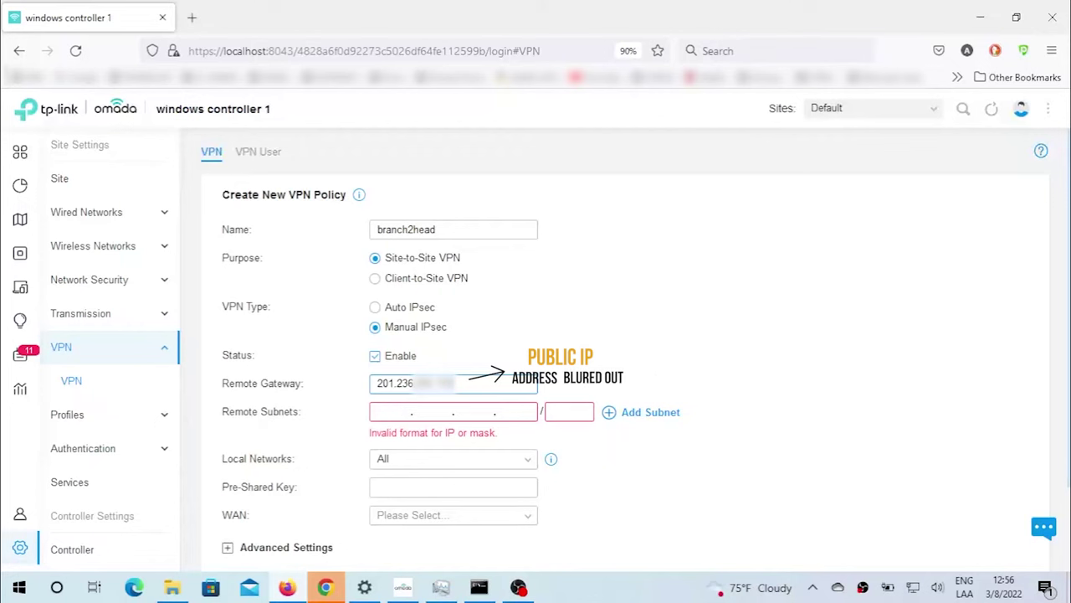
{"action": "left_click_drag", "start_coordinate": [454, 383], "coordinate": [375, 384]}
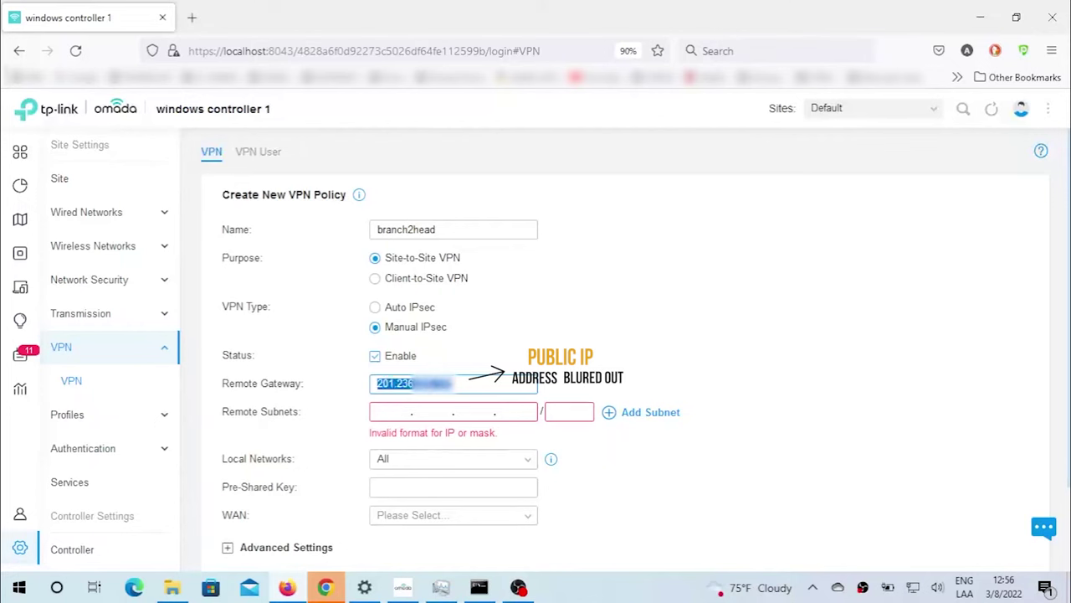
{"action": "left_click", "coordinate": [452, 411]}
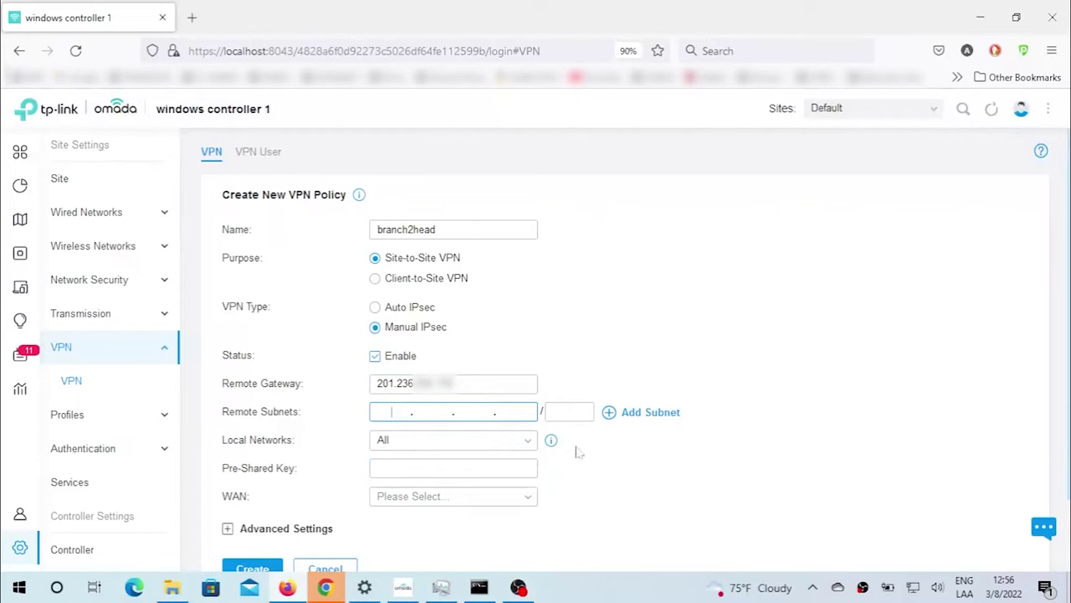
{"action": "type", "text": "192.168.2."}
{"action": "type", "text": "0"}
{"action": "key", "text": "Tab"}
{"action": "type", "text": "24"}
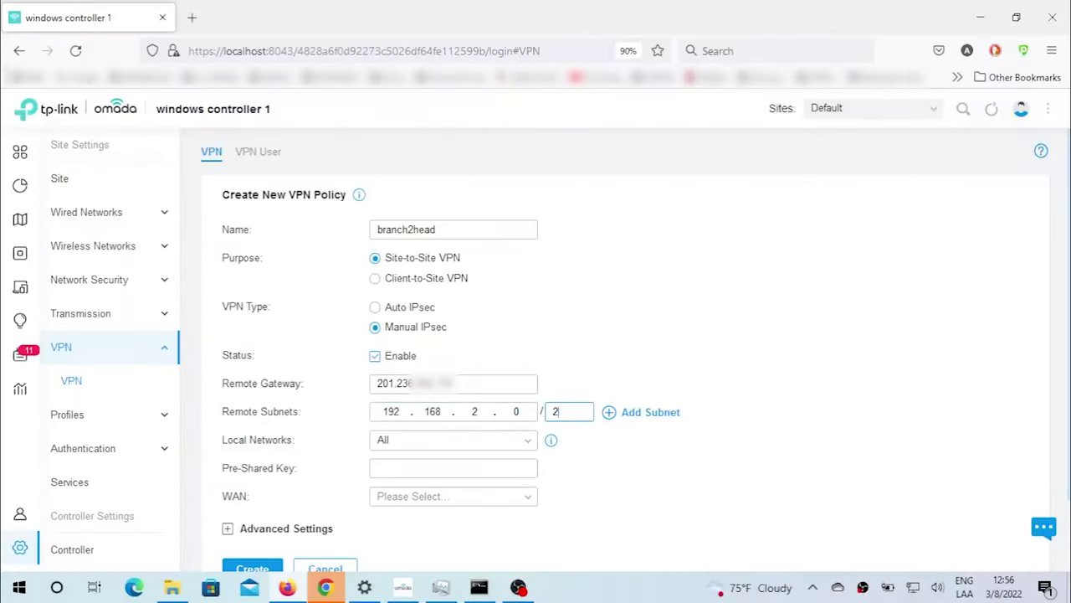
Enter the pre-shared key and select WAN as the tunnel's interface.
{"action": "left_click", "coordinate": [452, 467]}
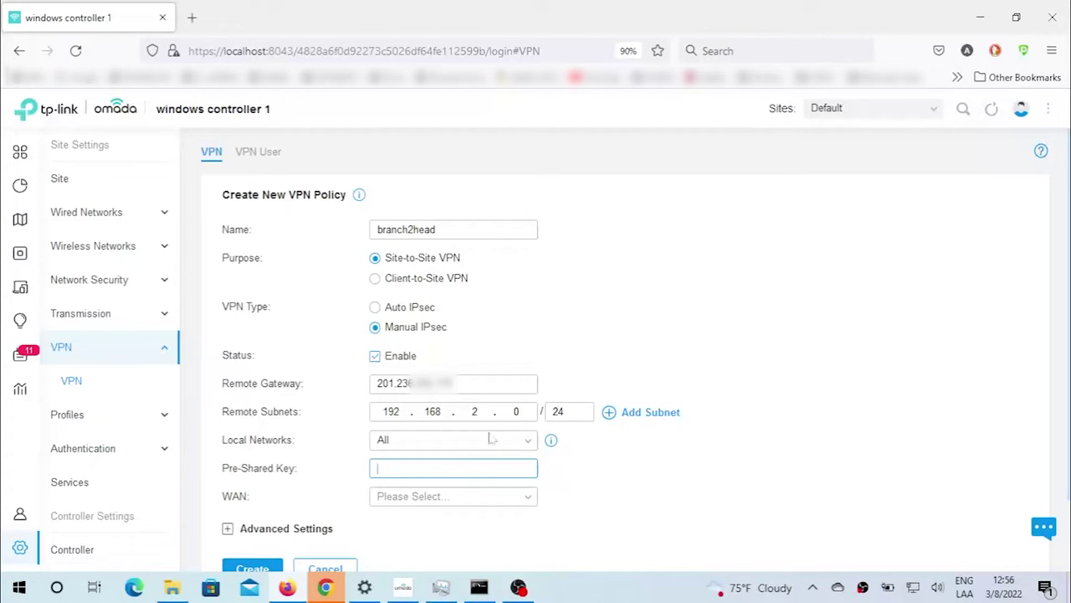
{"action": "left_click", "coordinate": [353, 440]}
{"action": "left_click", "coordinate": [452, 468]}
{"action": "type", "text": "123456"}
{"action": "left_click", "coordinate": [424, 498]}
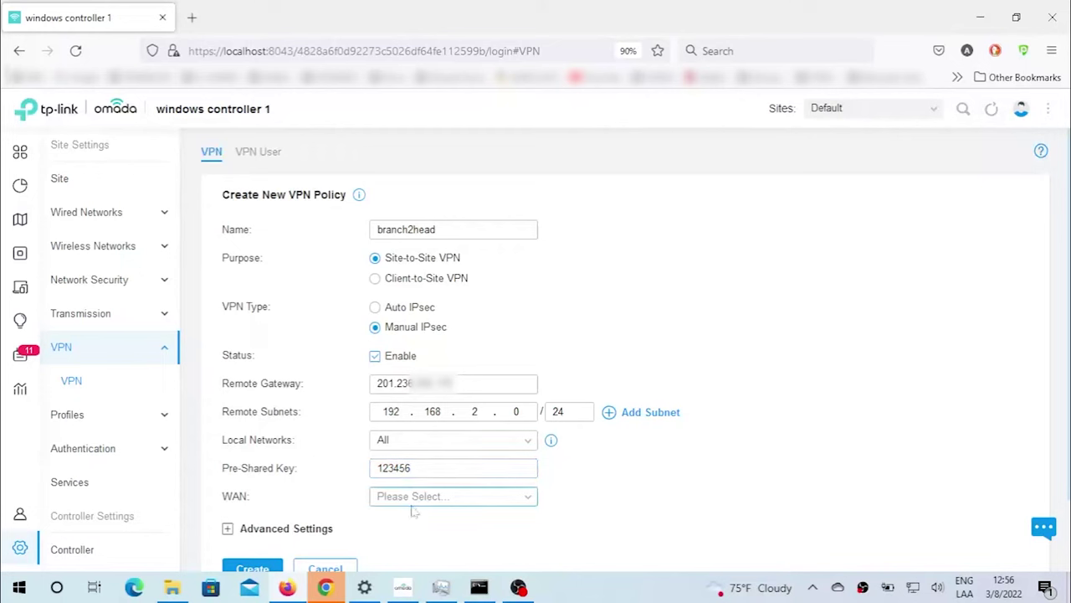
{"action": "left_click", "coordinate": [415, 498]}
{"action": "left_click", "coordinate": [394, 524]}
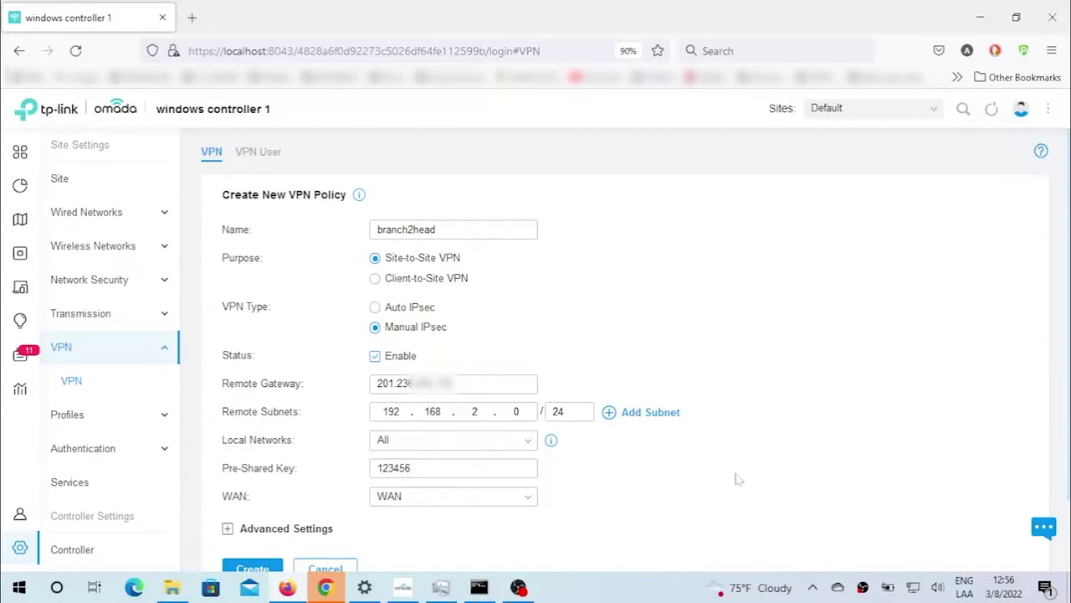
{"action": "scroll", "coordinate": [740, 477], "scroll_direction": "down", "scroll_amount": 1}
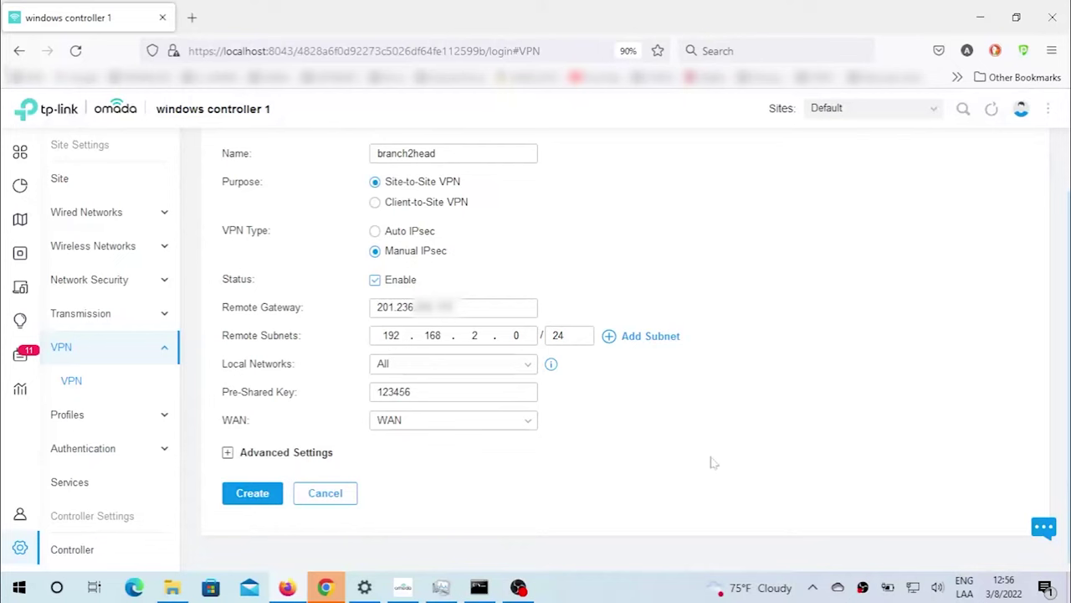
In advanced settings, use IKEv1 with Phase-1 proposal MD5 - DES - DH1.
{"action": "left_click", "coordinate": [227, 452]}
{"action": "scroll", "coordinate": [381, 222], "scroll_direction": "down", "scroll_amount": 4}
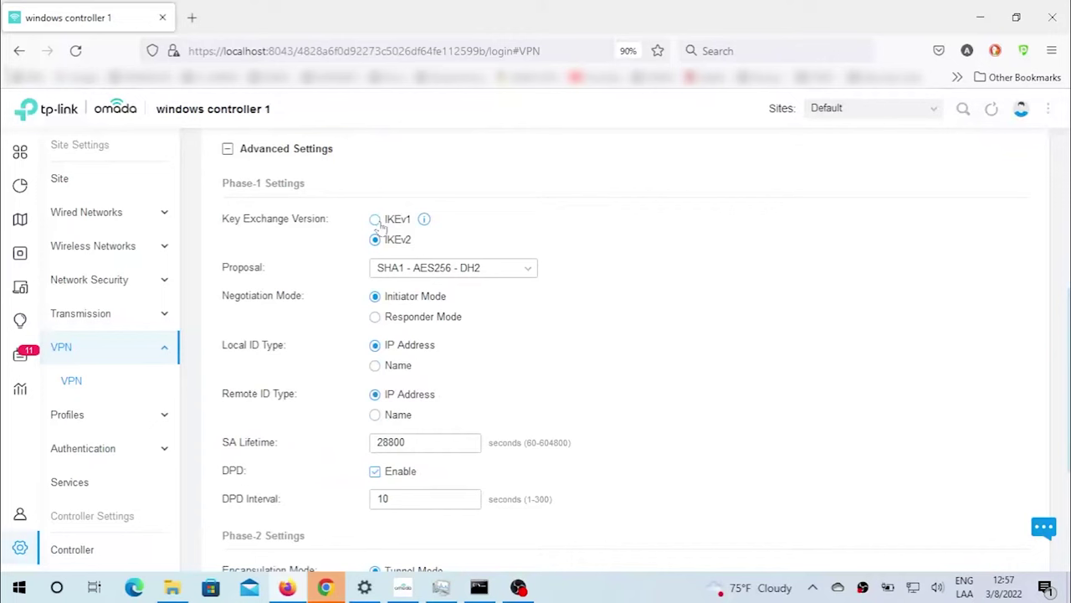
{"action": "left_click", "coordinate": [376, 220]}
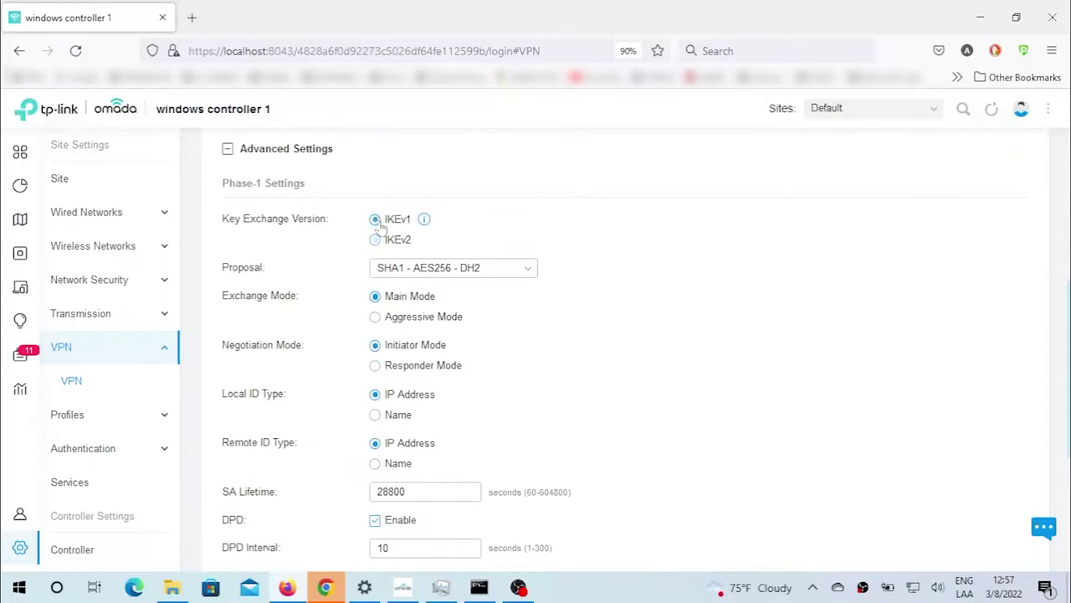
{"action": "left_click", "coordinate": [442, 271]}
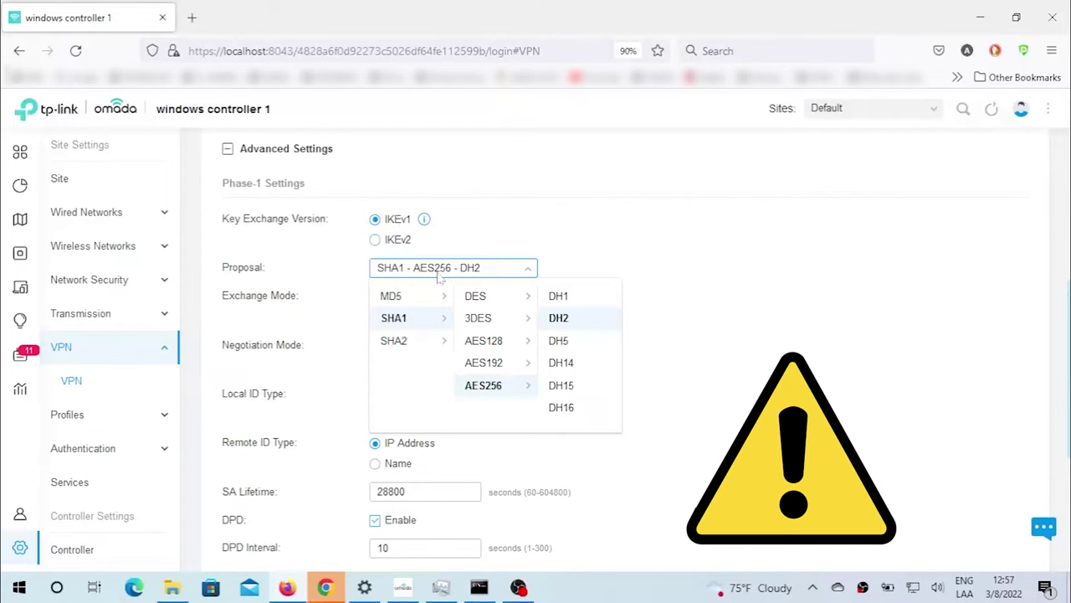
{"action": "left_click", "coordinate": [400, 297]}
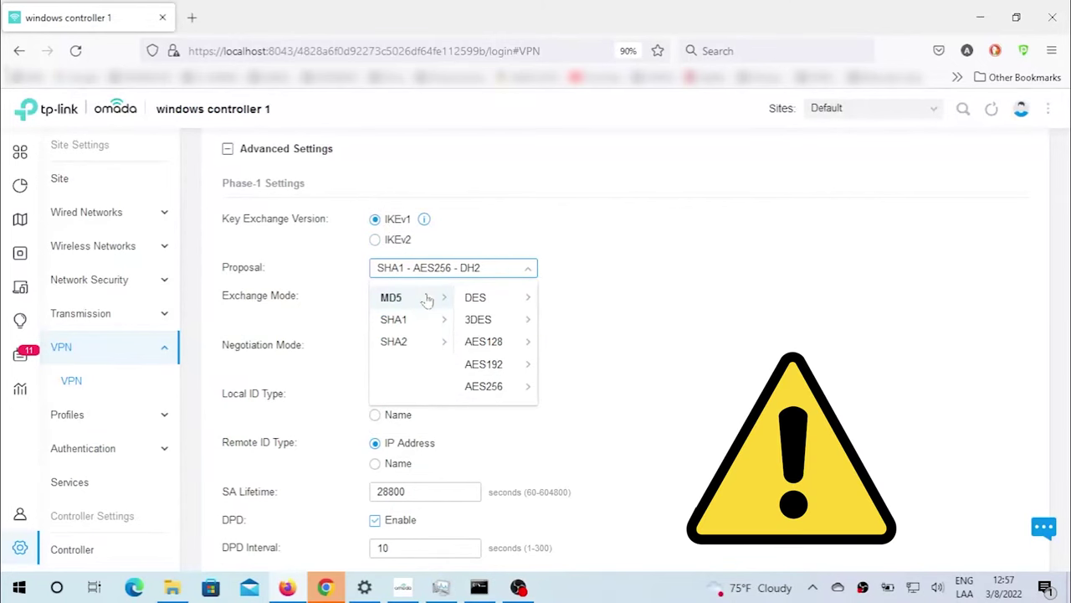
{"action": "left_click", "coordinate": [493, 301]}
{"action": "left_click", "coordinate": [566, 301]}
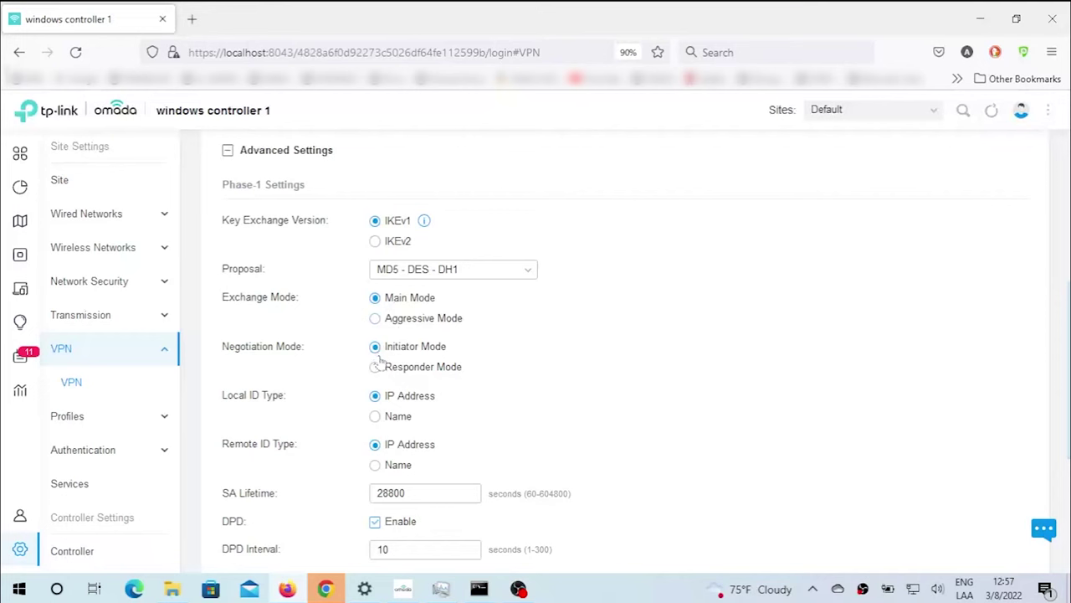
Identify sides by name, local ID BRANCH and remote ID HEAD, and disable DPD.
{"action": "left_click", "coordinate": [375, 416]}
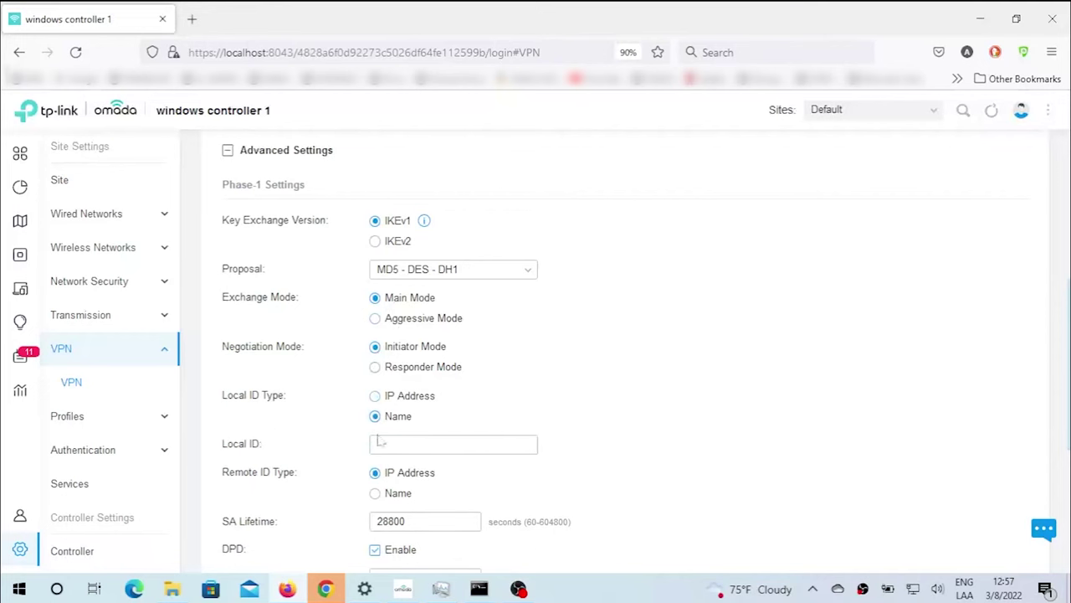
{"action": "left_click", "coordinate": [375, 493]}
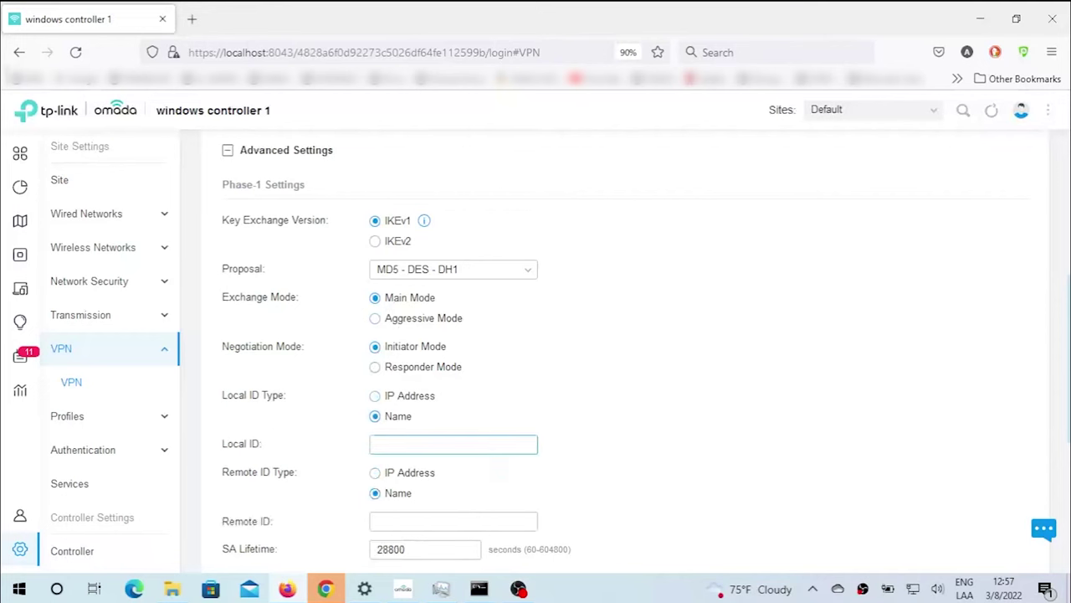
{"action": "type", "text": "BRANCH"}
{"action": "left_click", "coordinate": [452, 521]}
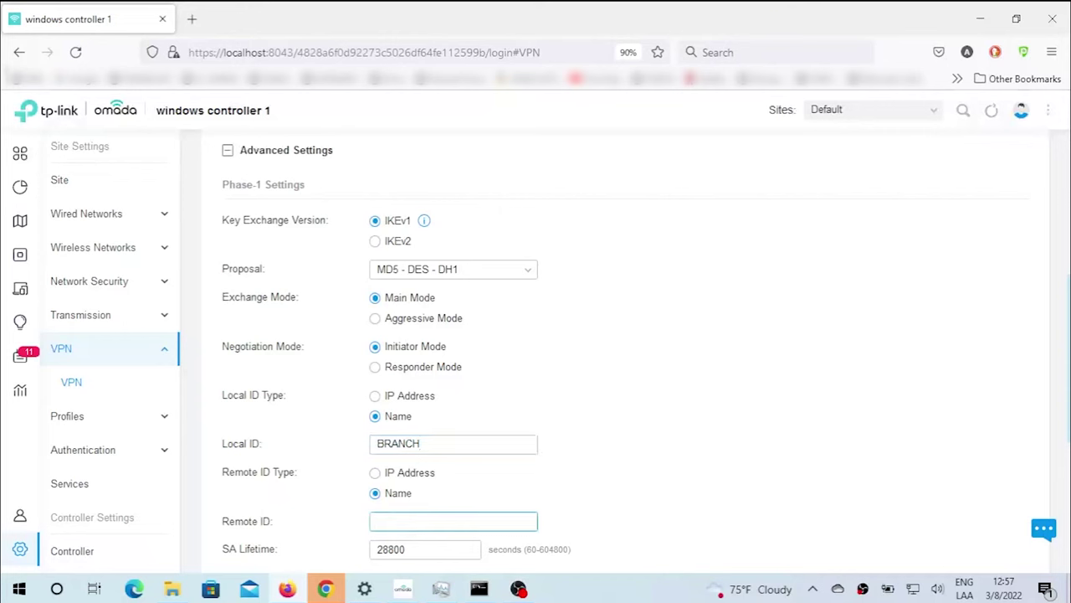
{"action": "type", "text": "HEAD"}
{"action": "left_click", "coordinate": [685, 494]}
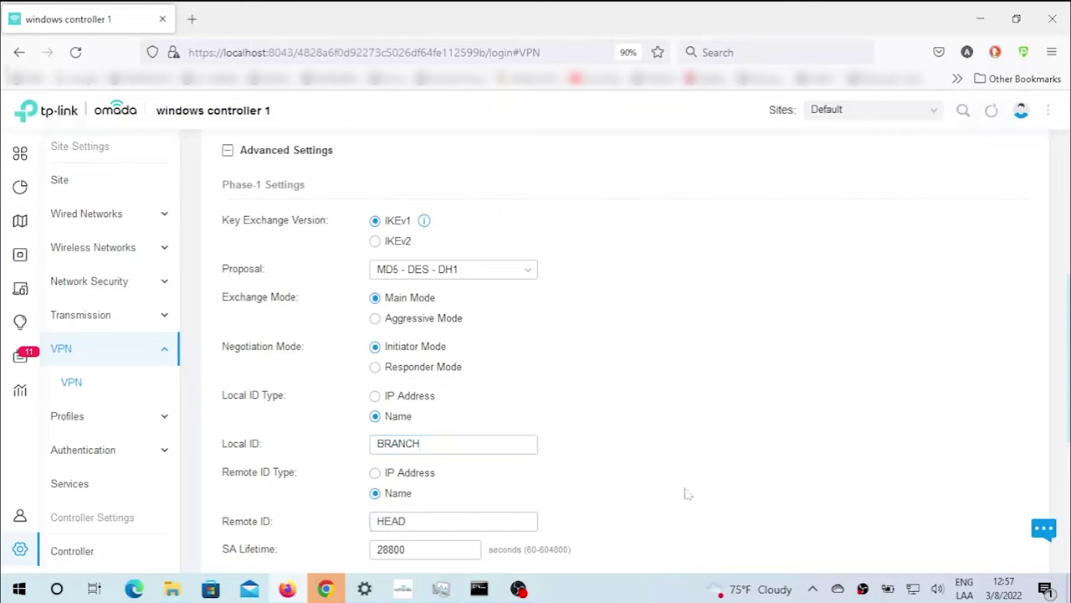
{"action": "scroll", "coordinate": [684, 493], "scroll_direction": "down", "scroll_amount": 3}
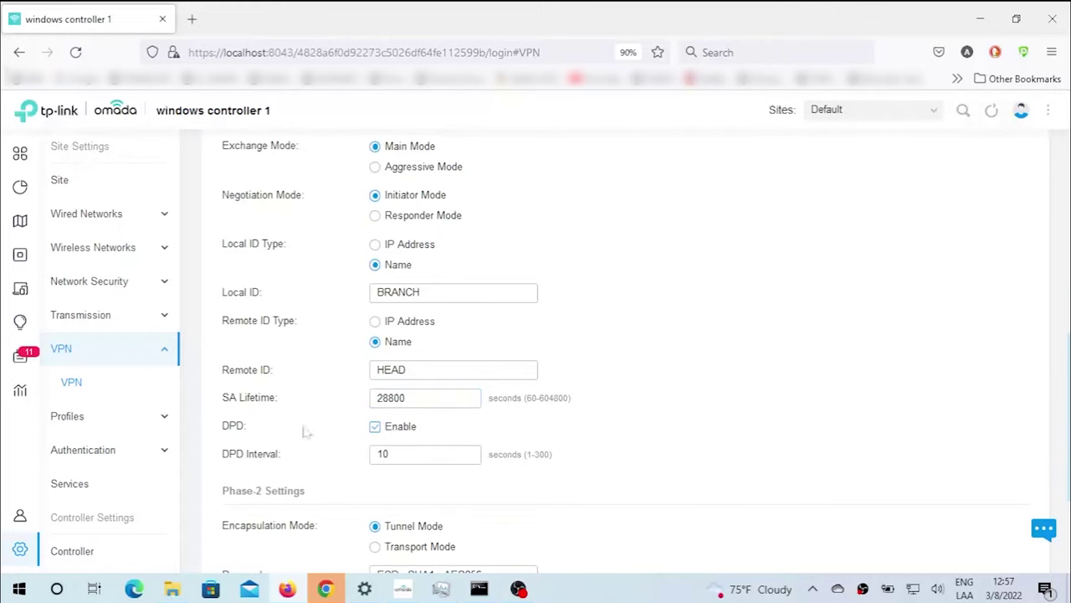
{"action": "left_click", "coordinate": [375, 428]}
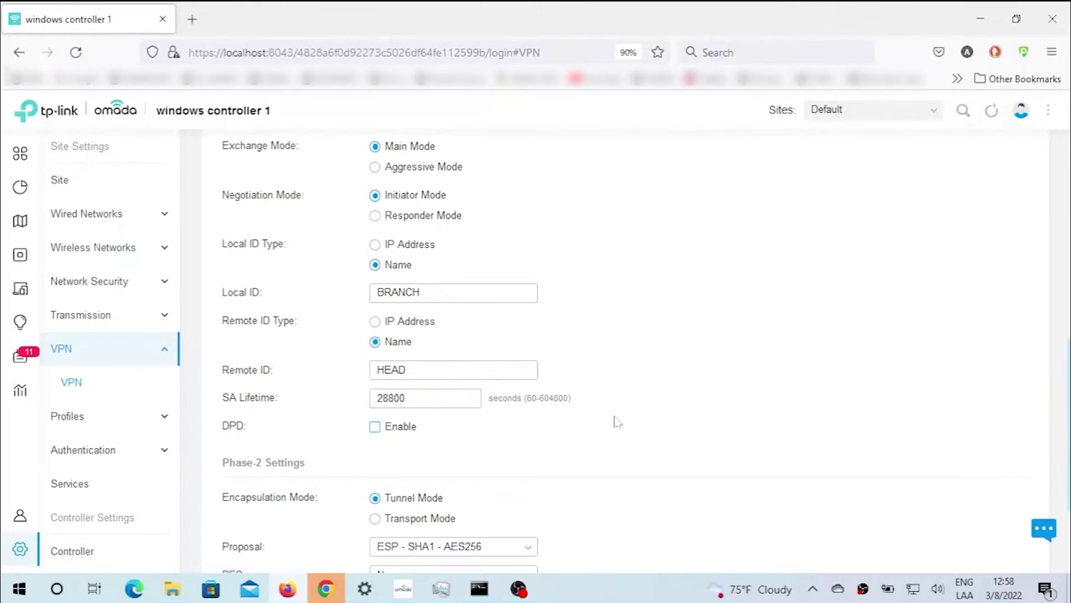
Keep Tunnel Mode, set Phase-2 proposal ESP - MD5 - DES, and create the policy.
{"action": "scroll", "coordinate": [756, 418], "scroll_direction": "down", "scroll_amount": 3}
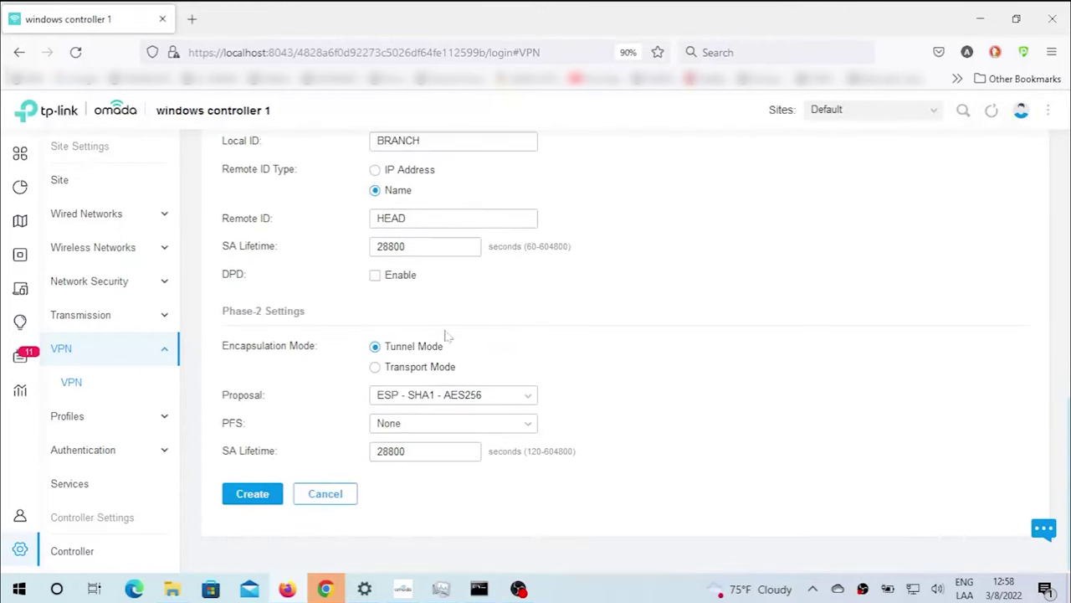
{"action": "left_click_drag", "start_coordinate": [235, 311], "coordinate": [323, 312]}
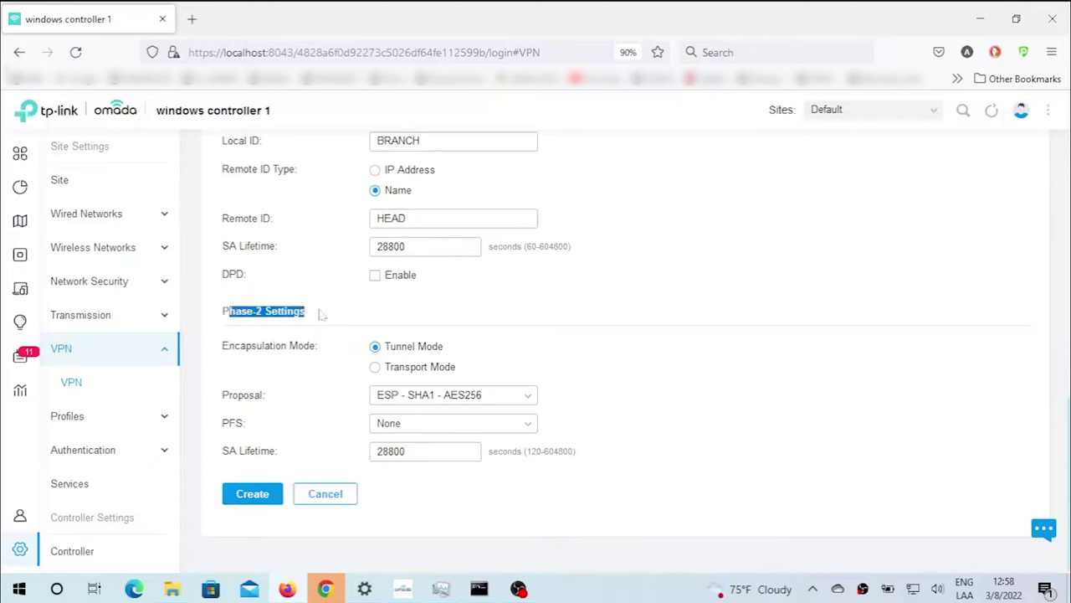
{"action": "left_click", "coordinate": [408, 353]}
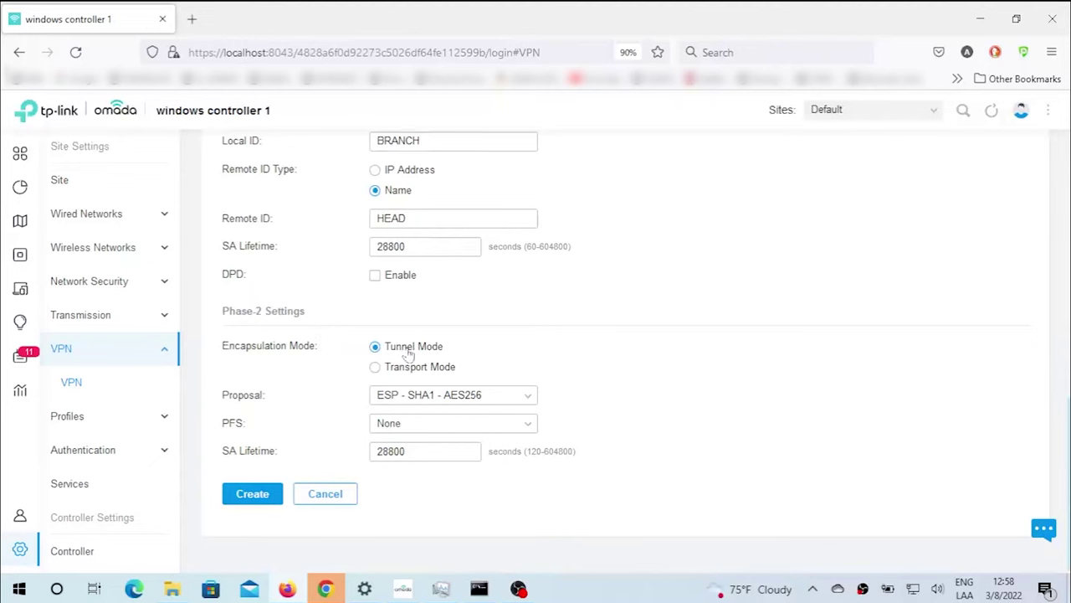
{"action": "left_click", "coordinate": [410, 399]}
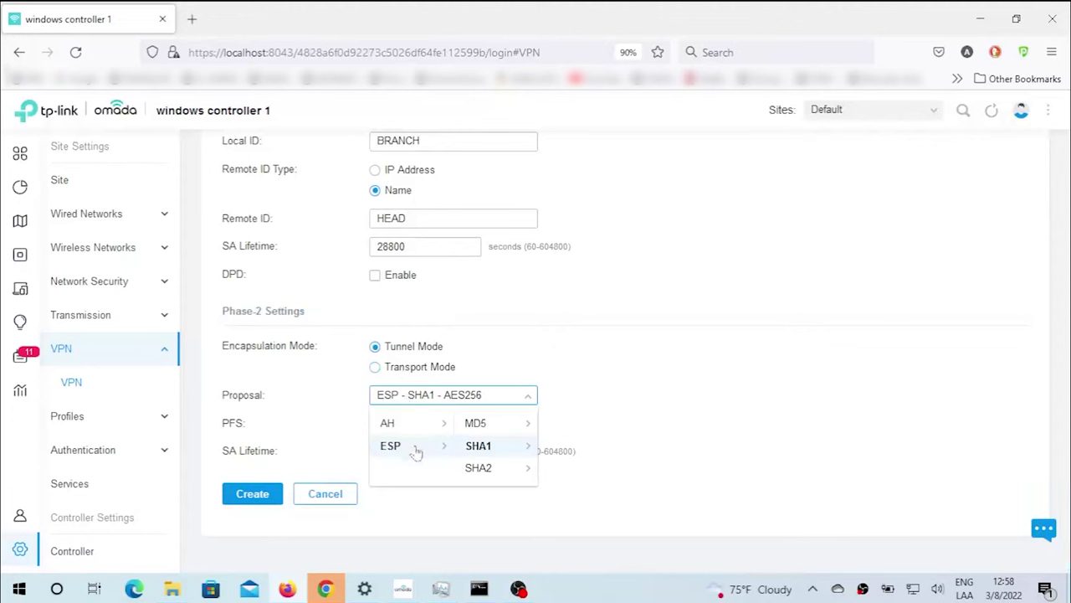
{"action": "left_click", "coordinate": [485, 428]}
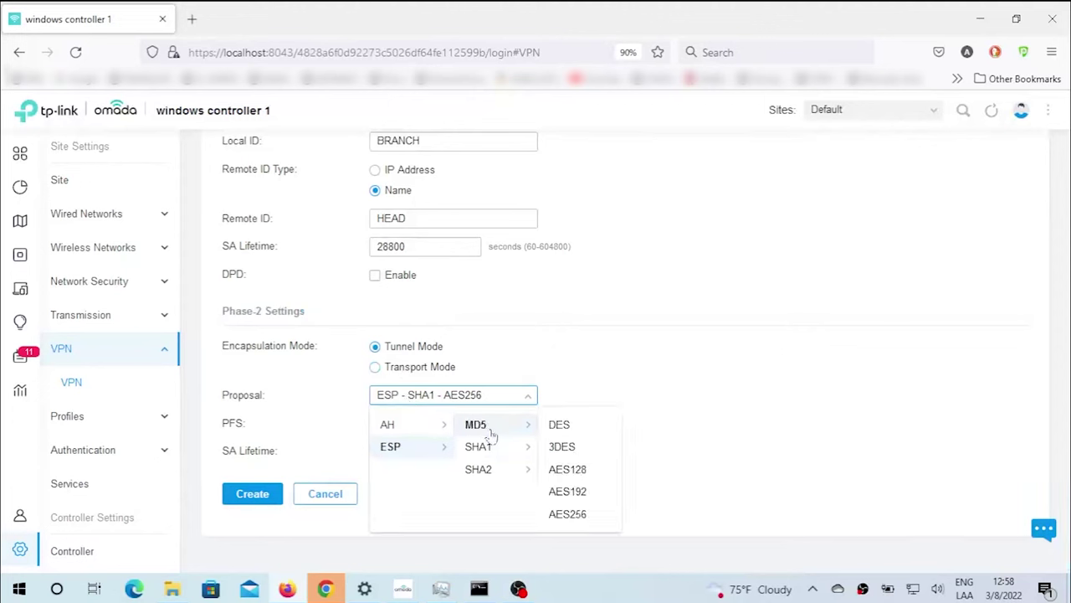
{"action": "left_click", "coordinate": [564, 428]}
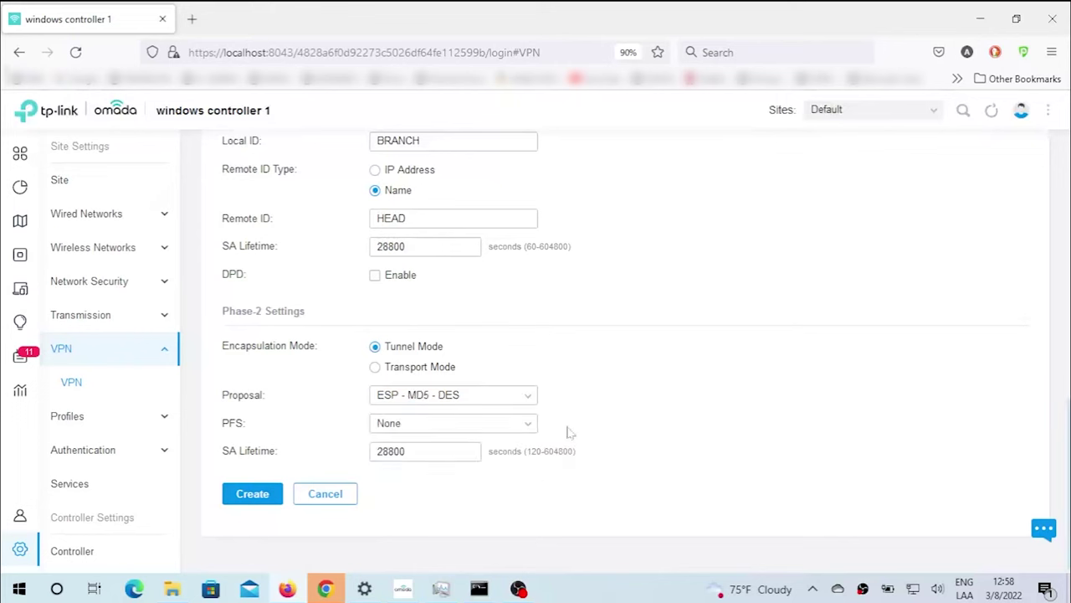
{"action": "left_click", "coordinate": [254, 498]}
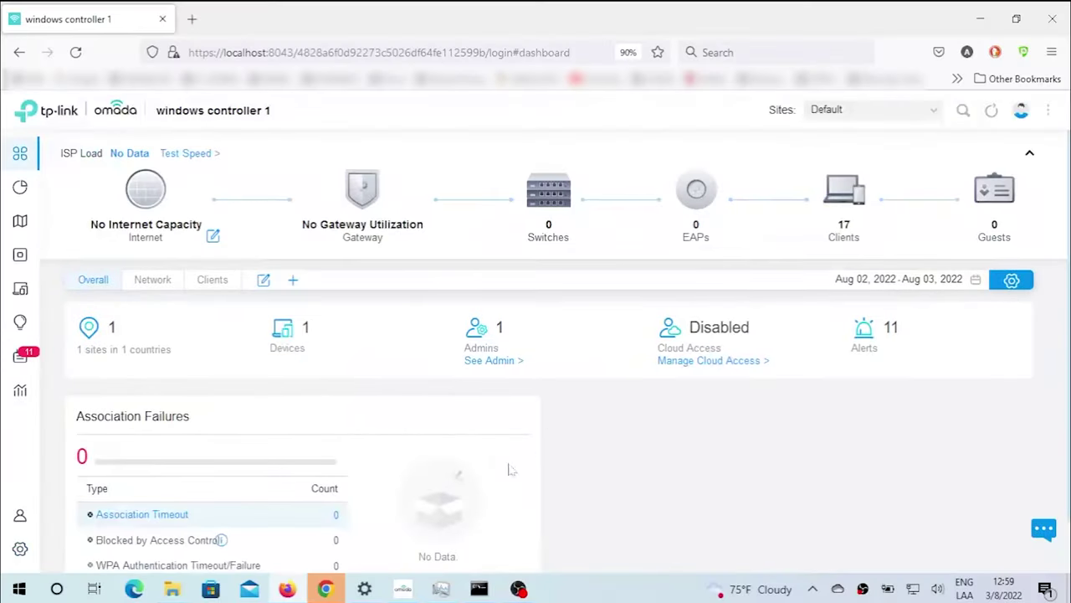
Ping 192.168.2.221 from the branch PC's Command Prompt.
{"action": "left_click", "coordinate": [478, 589]}
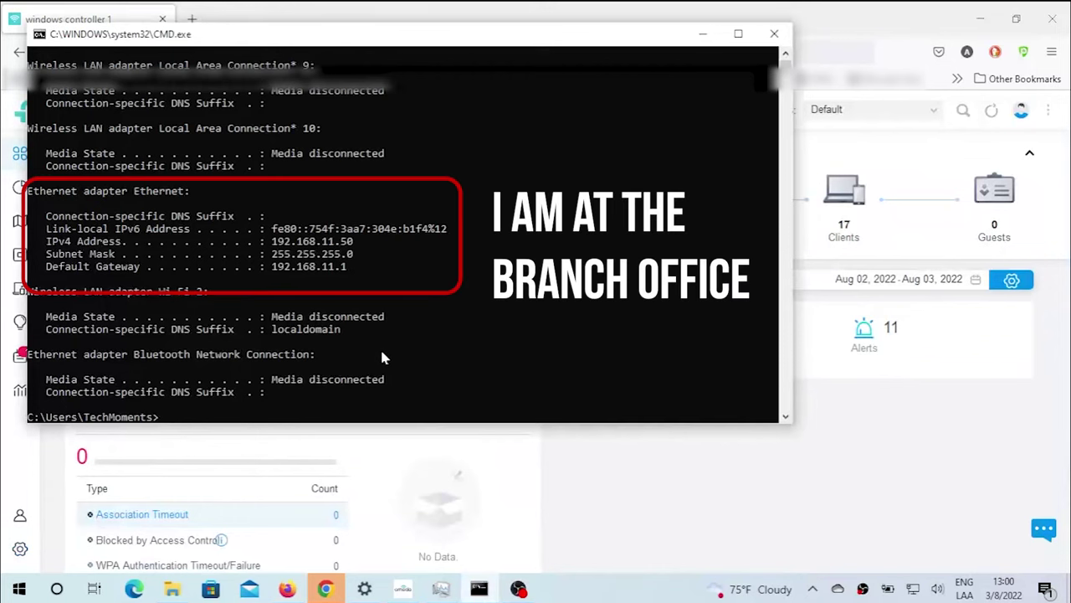
{"action": "type", "text": "PING 192.168"}
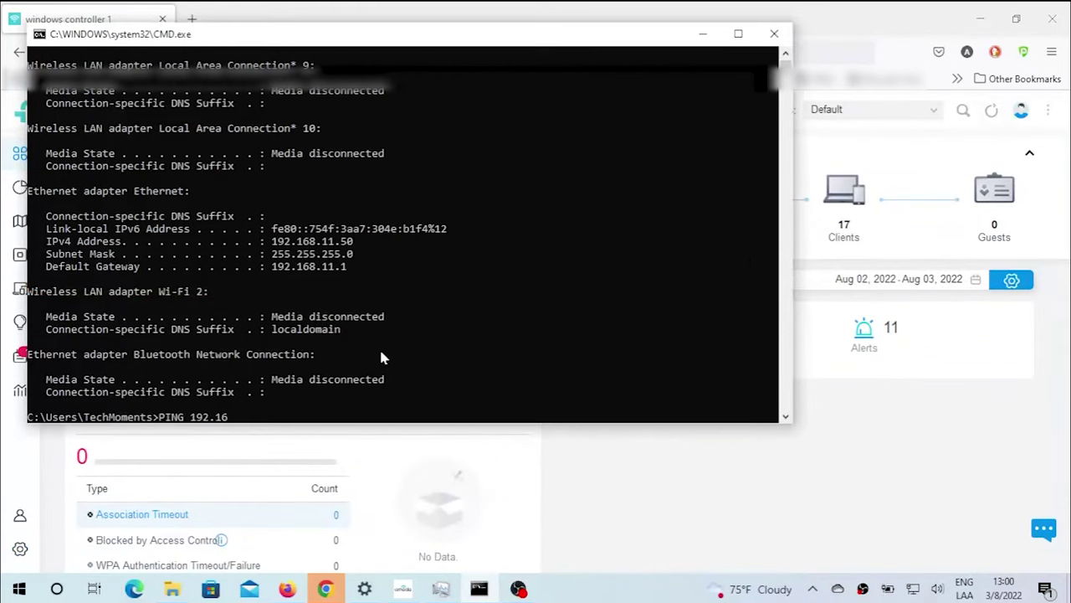
{"action": "type", "text": ".2.221"}
{"action": "key", "text": "Return"}
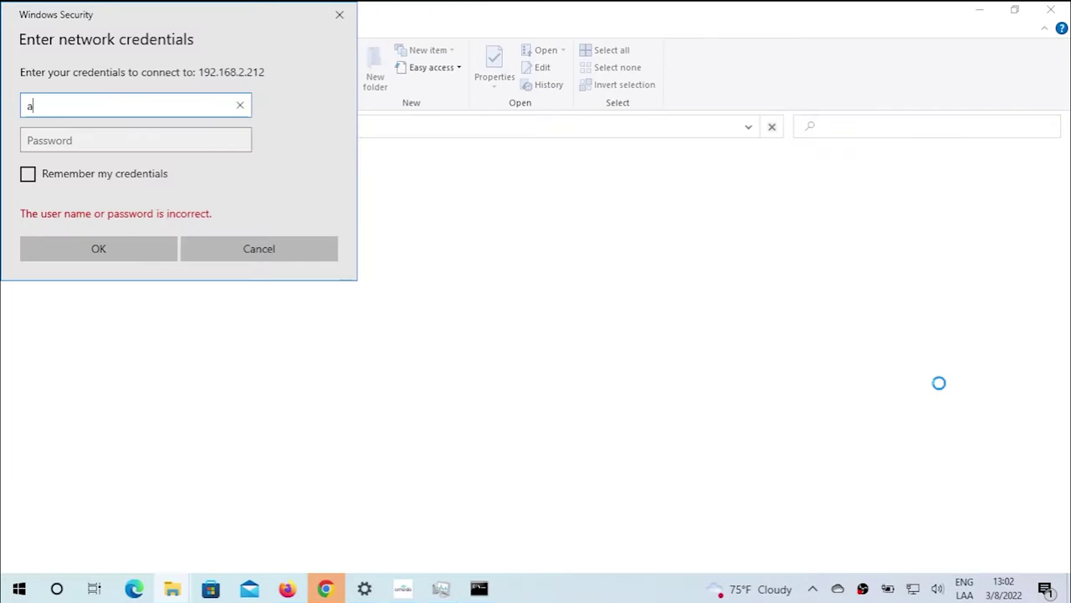
Sign in to the 192.168.2.212 share with the administrator account, then pick esp-sha1-aes256 for Phase-2.
{"action": "type", "text": "dministrator"}
{"action": "key", "text": "Tab"}
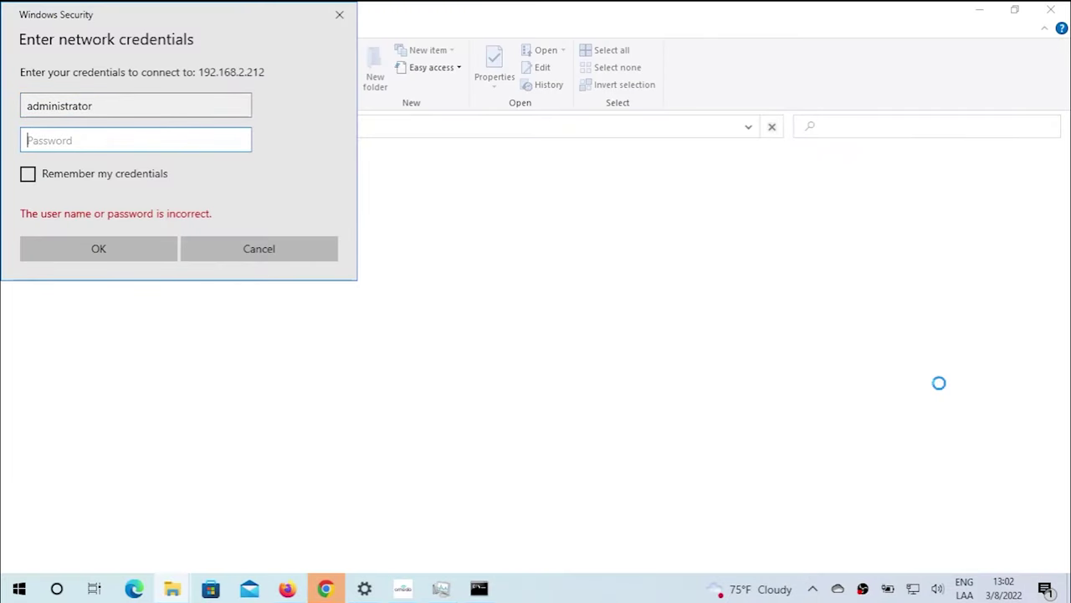
{"action": "type", "text": "••••••••"}
{"action": "key", "text": "Return"}
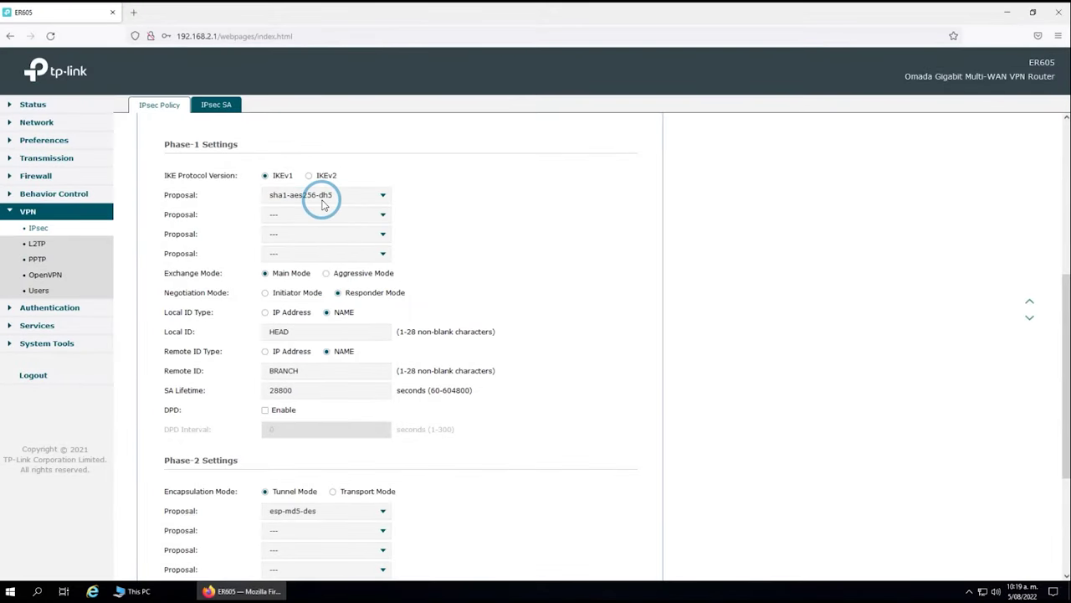
{"action": "left_click", "coordinate": [388, 393]}
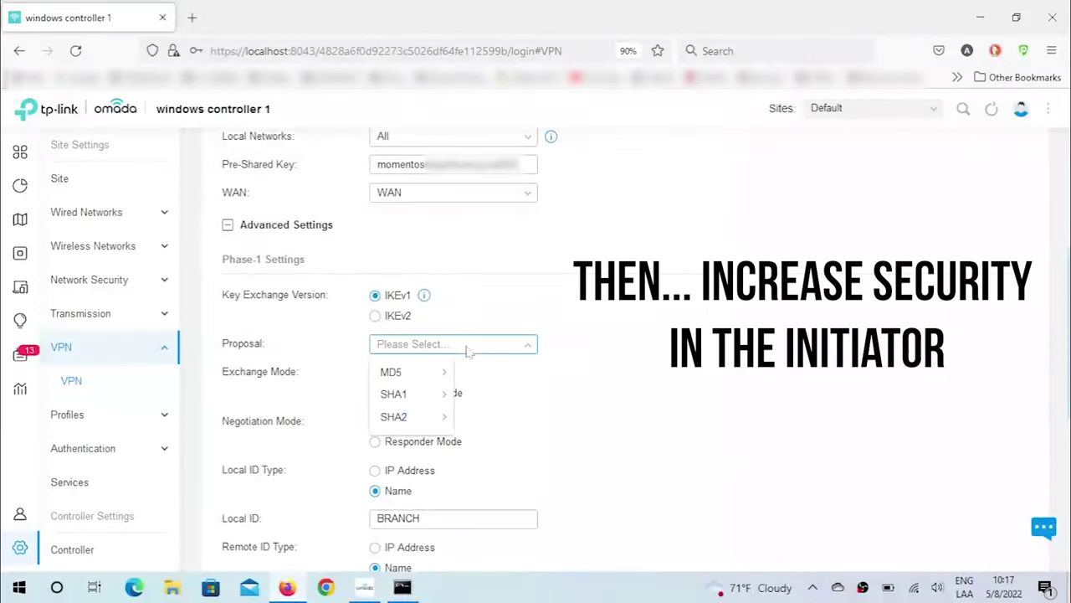
Apply Phase-1 SHA1 - AES256 - DH5 and Phase-2 ESP - SHA1 - AES256, then check Log > Events.
{"action": "left_click", "coordinate": [423, 395]}
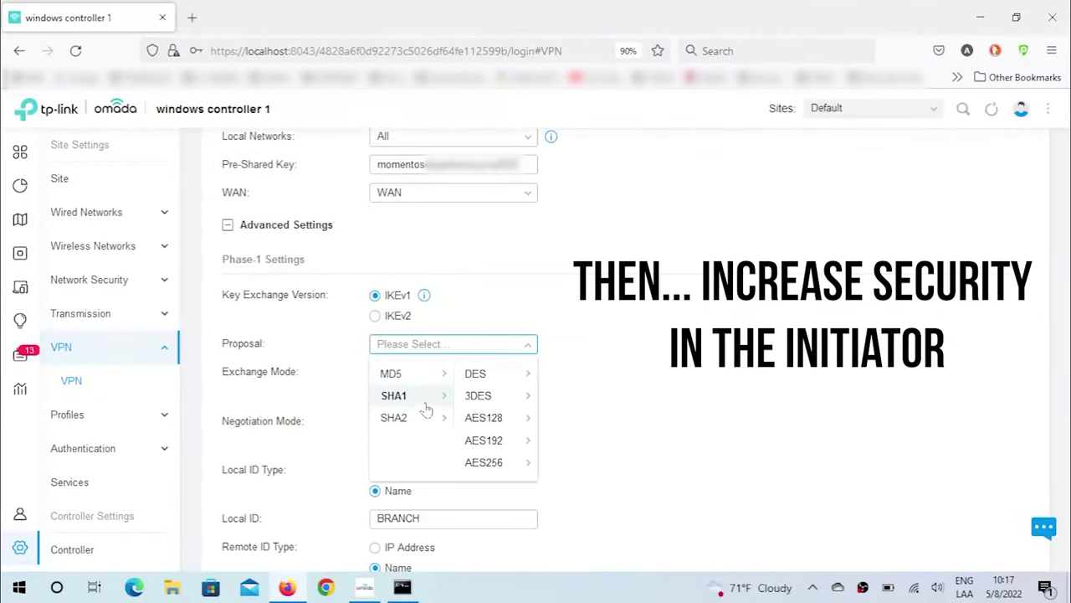
{"action": "left_click", "coordinate": [486, 463]}
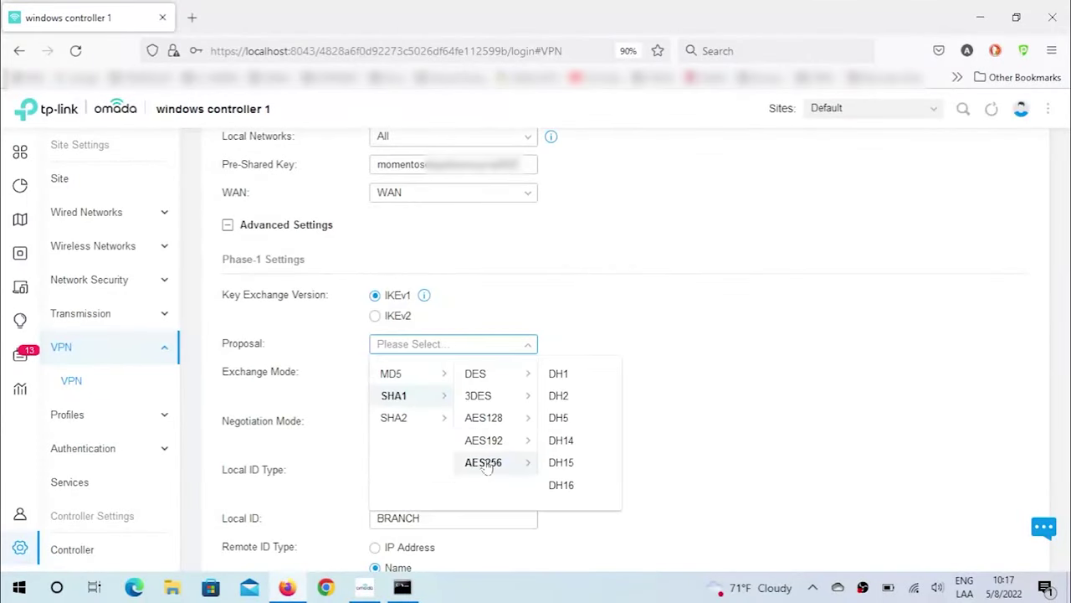
{"action": "left_click", "coordinate": [554, 420]}
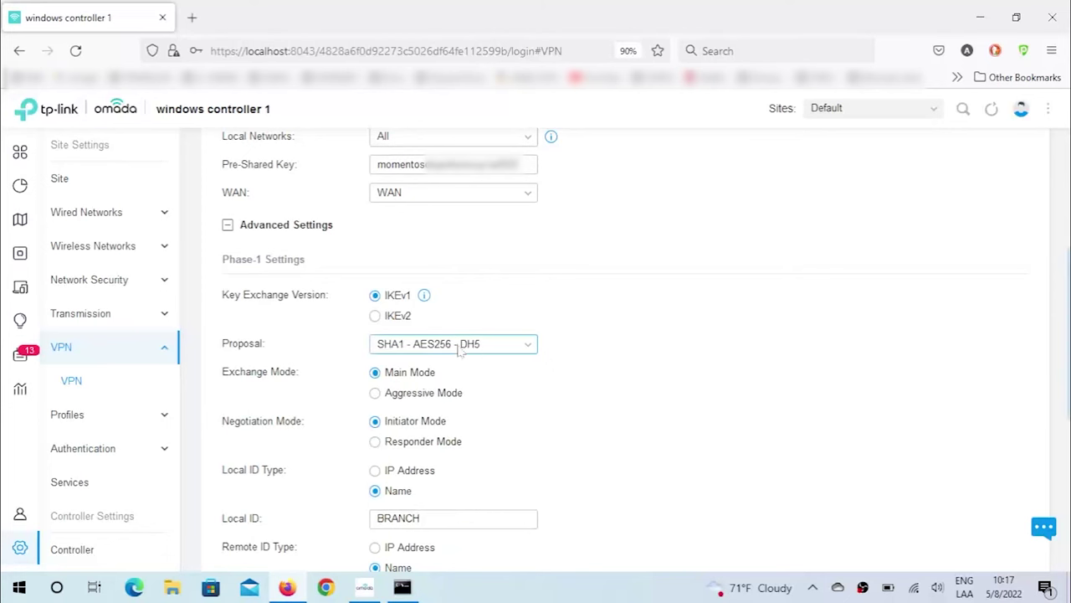
{"action": "scroll", "coordinate": [783, 386], "scroll_direction": "down", "scroll_amount": 2}
{"action": "scroll", "coordinate": [783, 386], "scroll_direction": "down", "scroll_amount": 3}
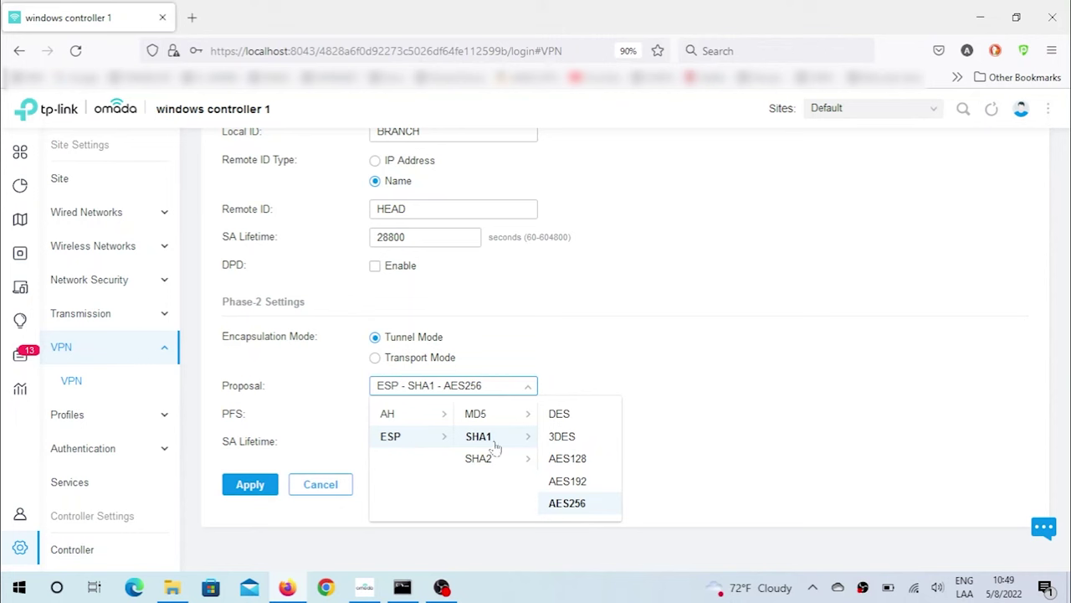
{"action": "left_click", "coordinate": [567, 504]}
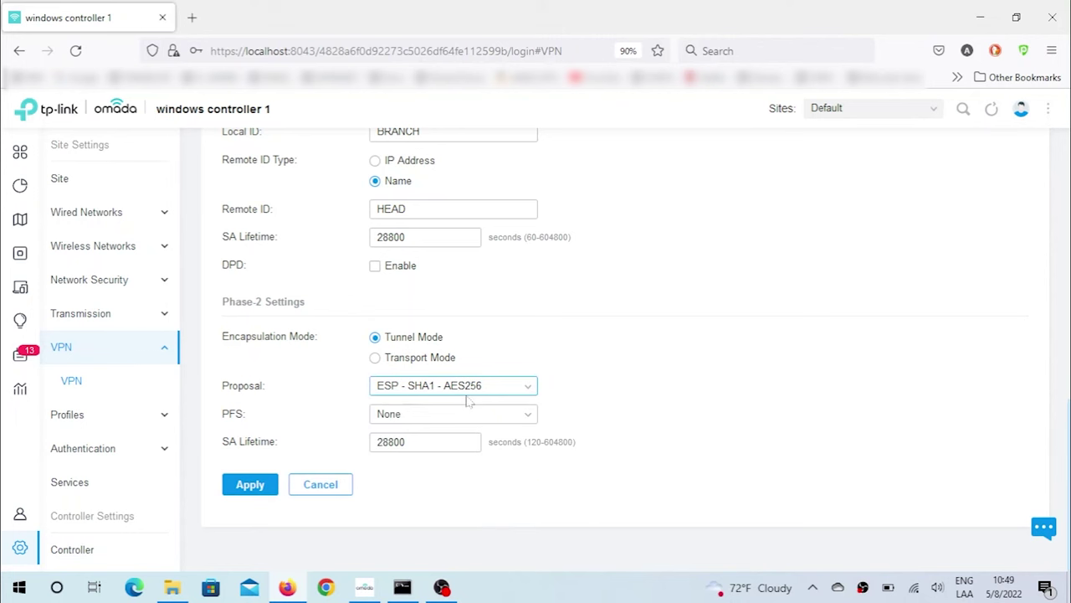
{"action": "left_click", "coordinate": [259, 491]}
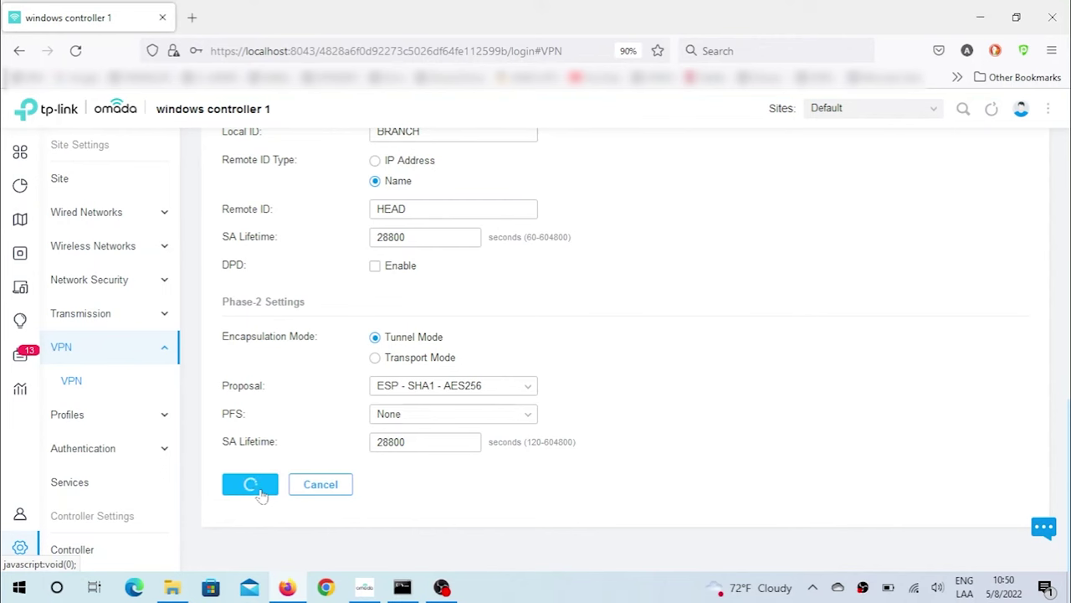
{"action": "left_click", "coordinate": [25, 355]}
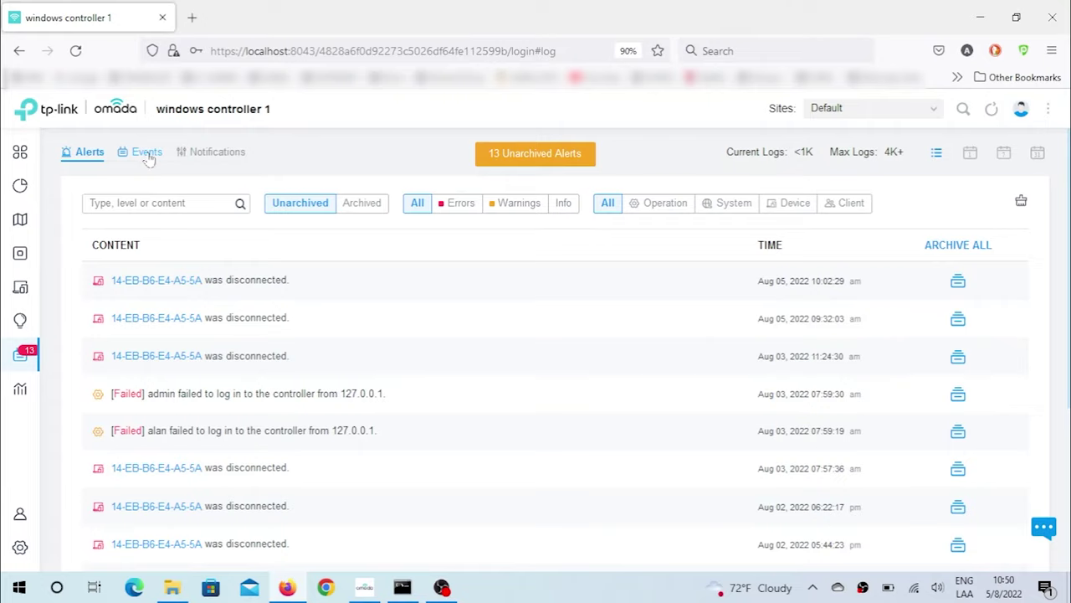
{"action": "left_click", "coordinate": [147, 154]}
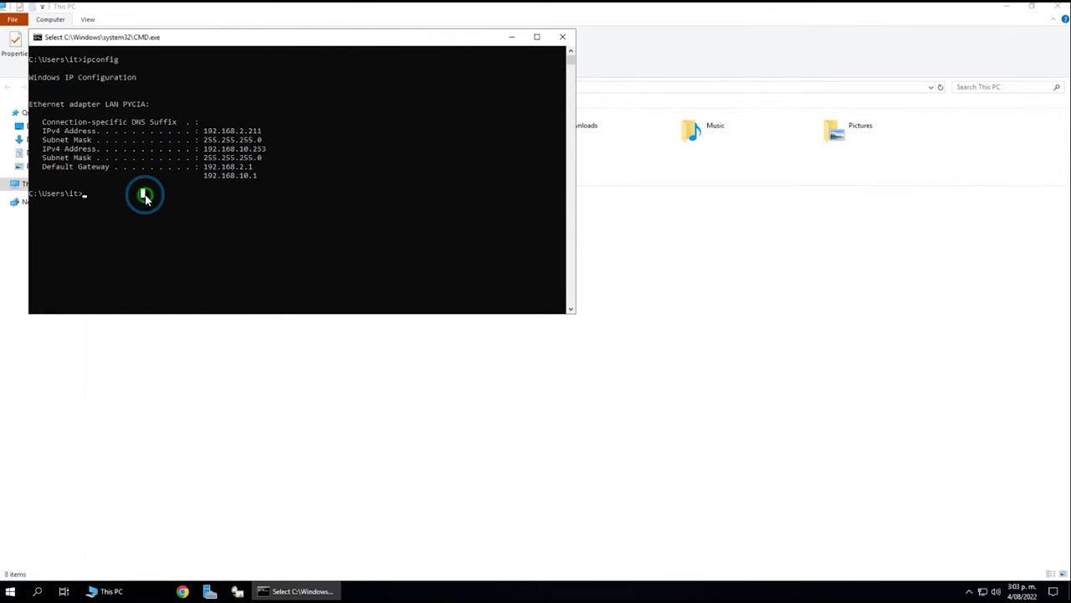
Ping the branch file server at 192.168.11.243 from the head-office PC.
{"action": "type", "text": "ping 192."}
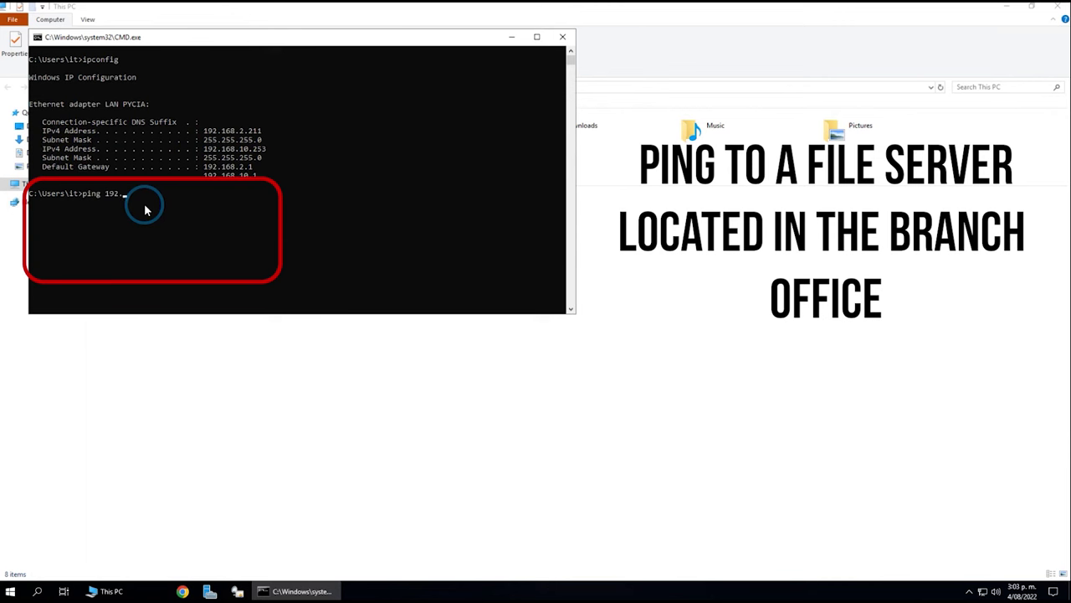
{"action": "type", "text": "168.11.243"}
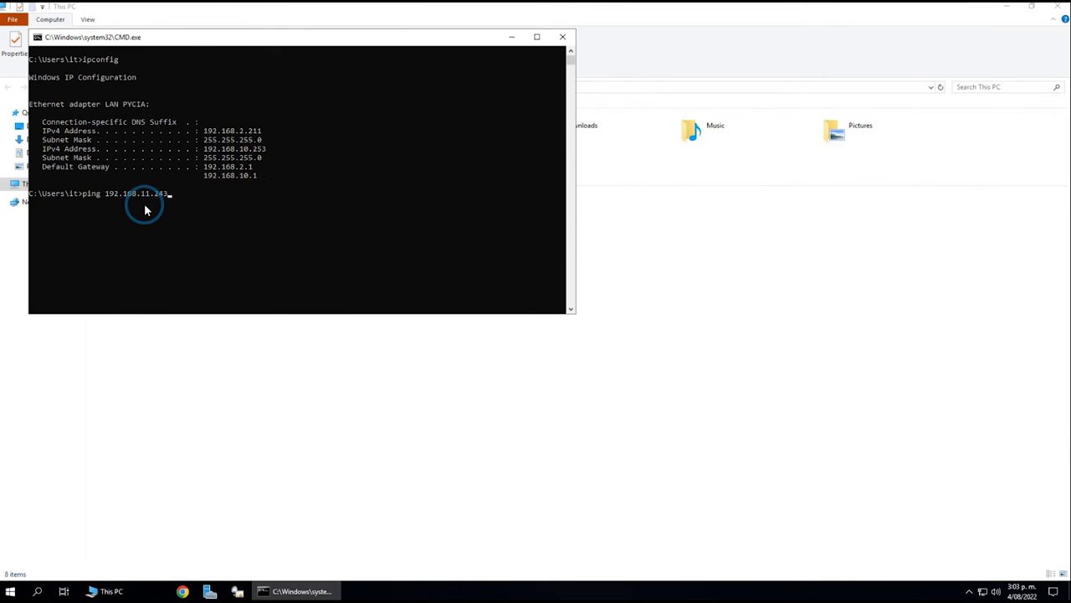
{"action": "key", "text": "Return"}
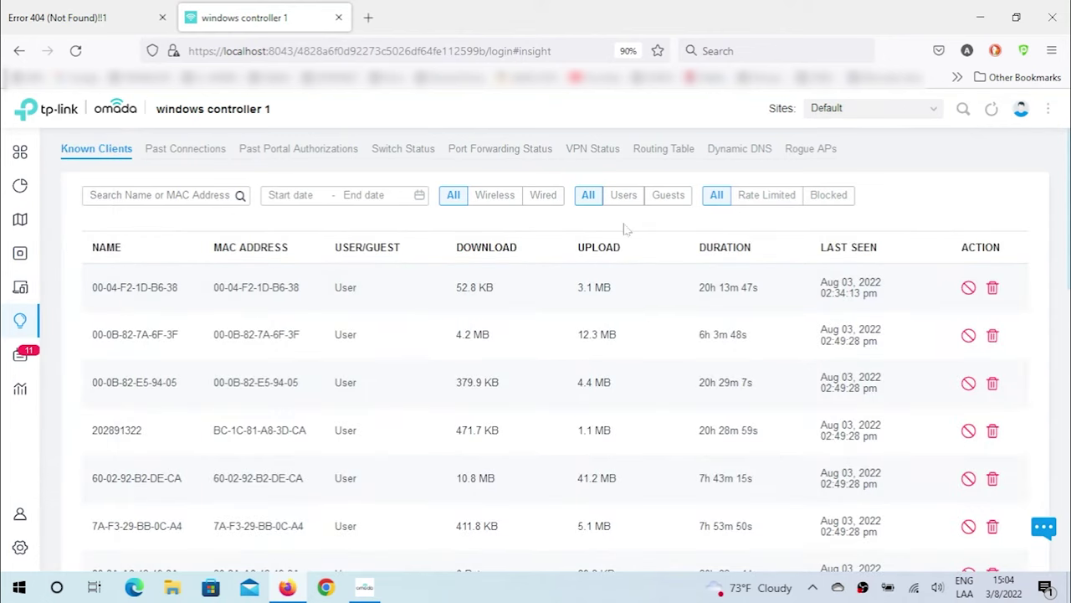
Show the IPsec tunnel status on Insight's VPN Status tab.
{"action": "left_click", "coordinate": [591, 155]}
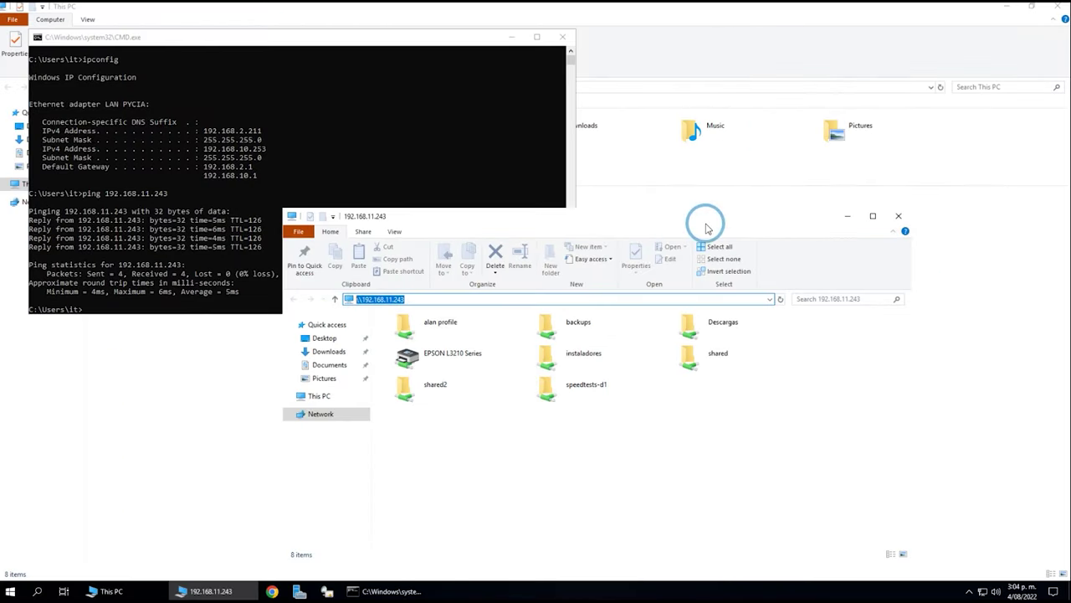
Move the \\192.168.11.243 share window up and right, beside the ping results.
{"action": "left_click_drag", "start_coordinate": [705, 221], "coordinate": [792, 208]}
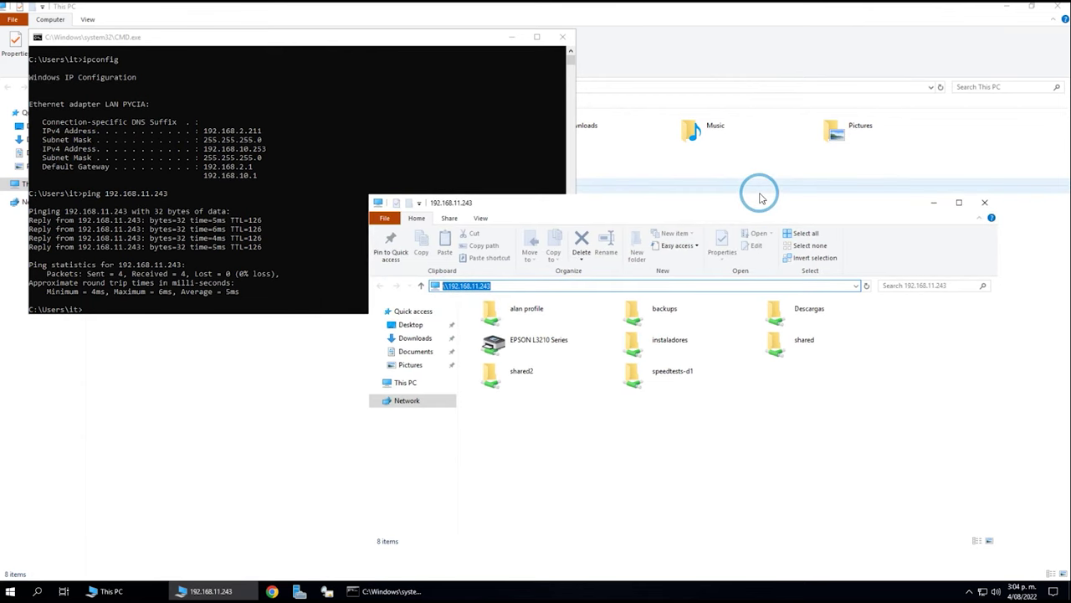